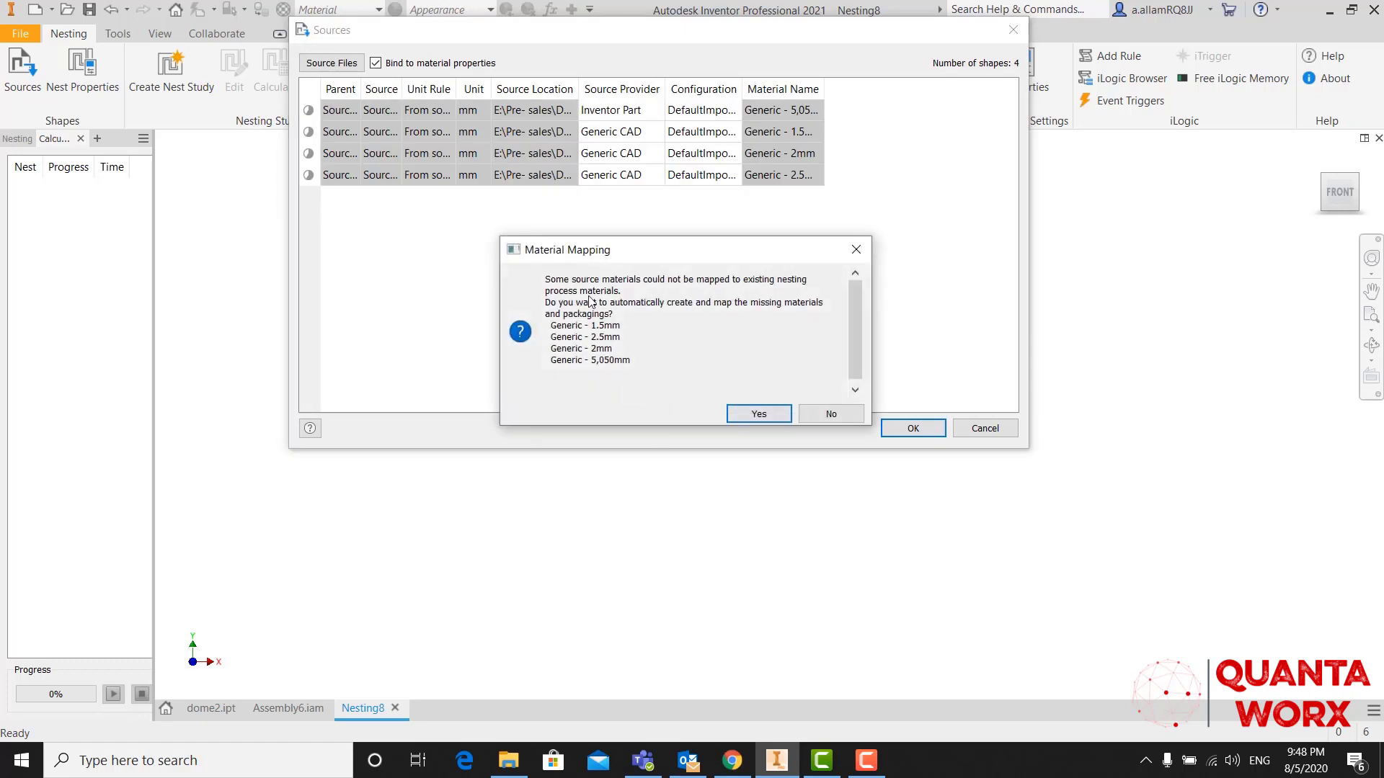
Step: Create and map the missing Generic materials and packagings, import the four source shapes, and dismiss the update report
left_click(758, 415)
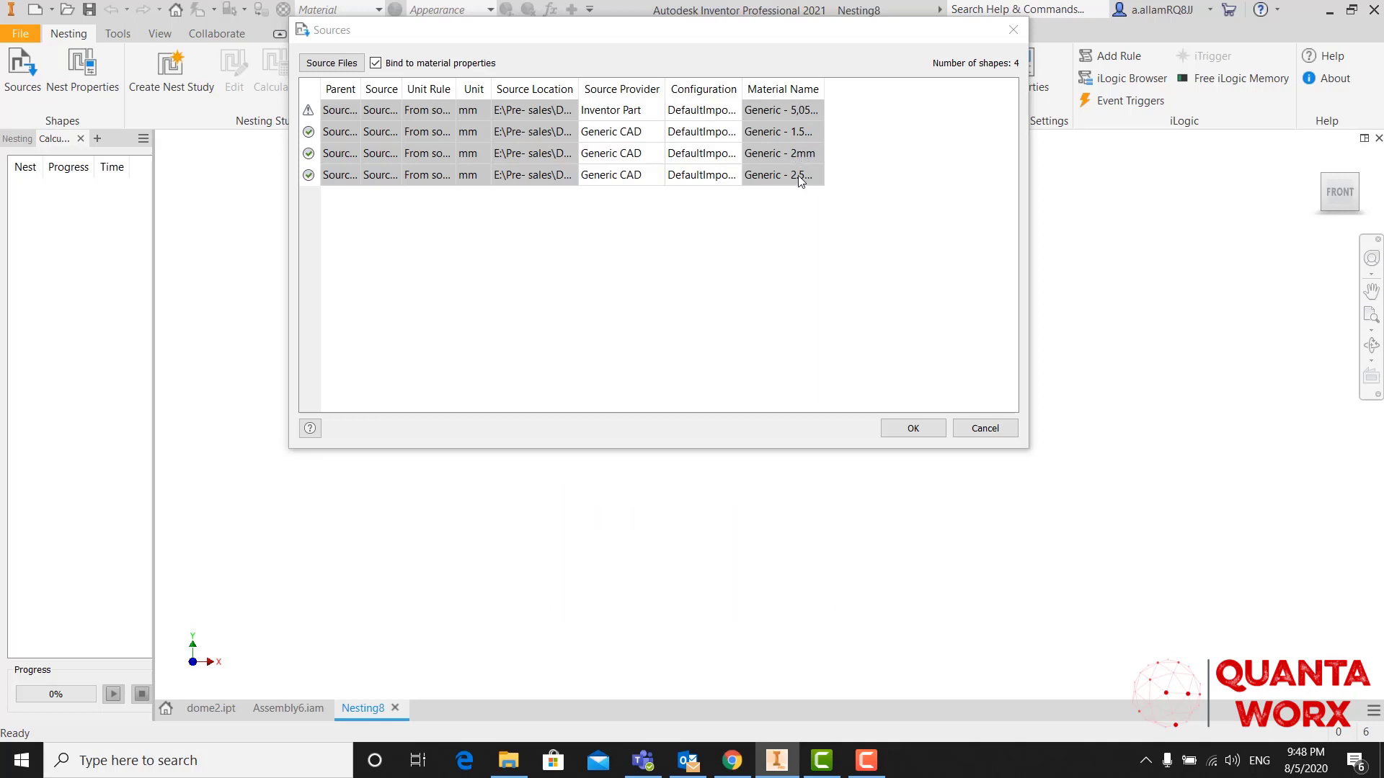
left_click(892, 429)
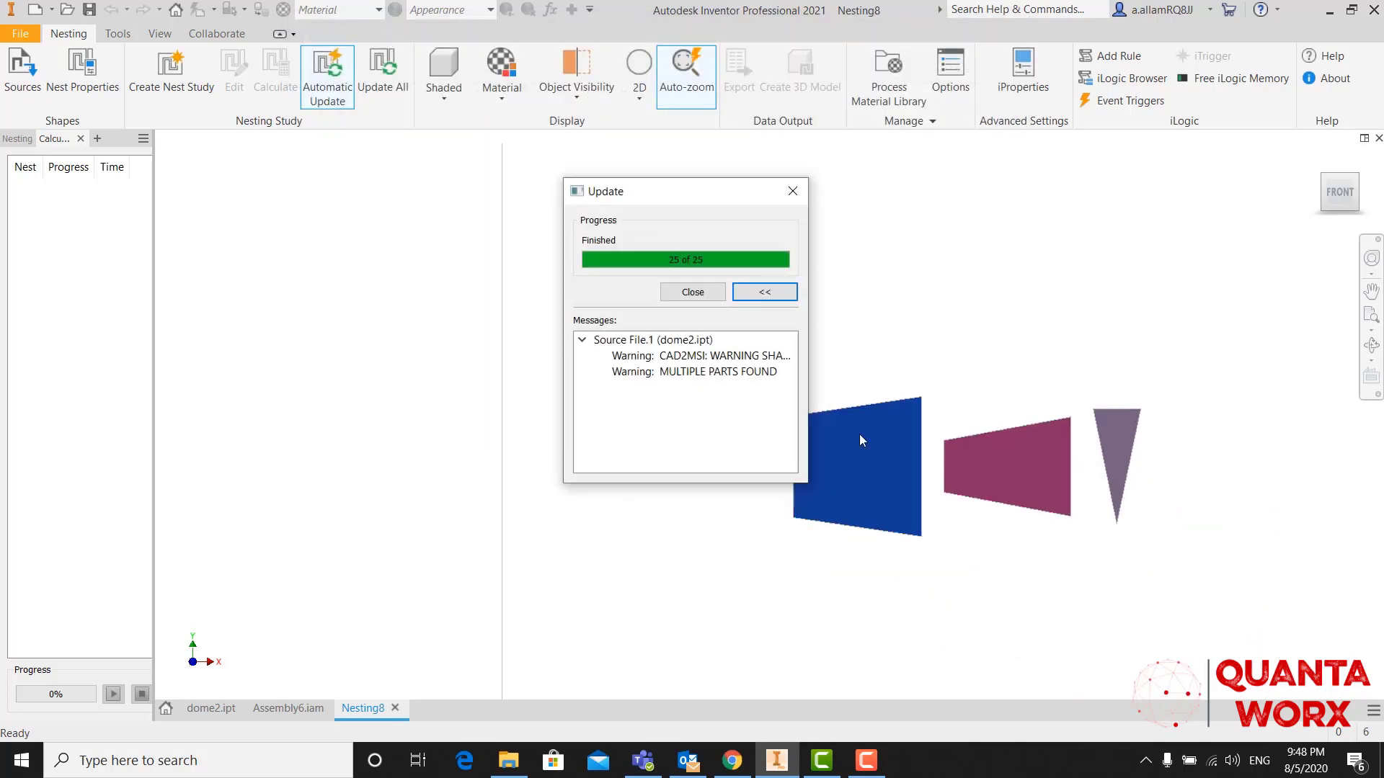
left_click(692, 292)
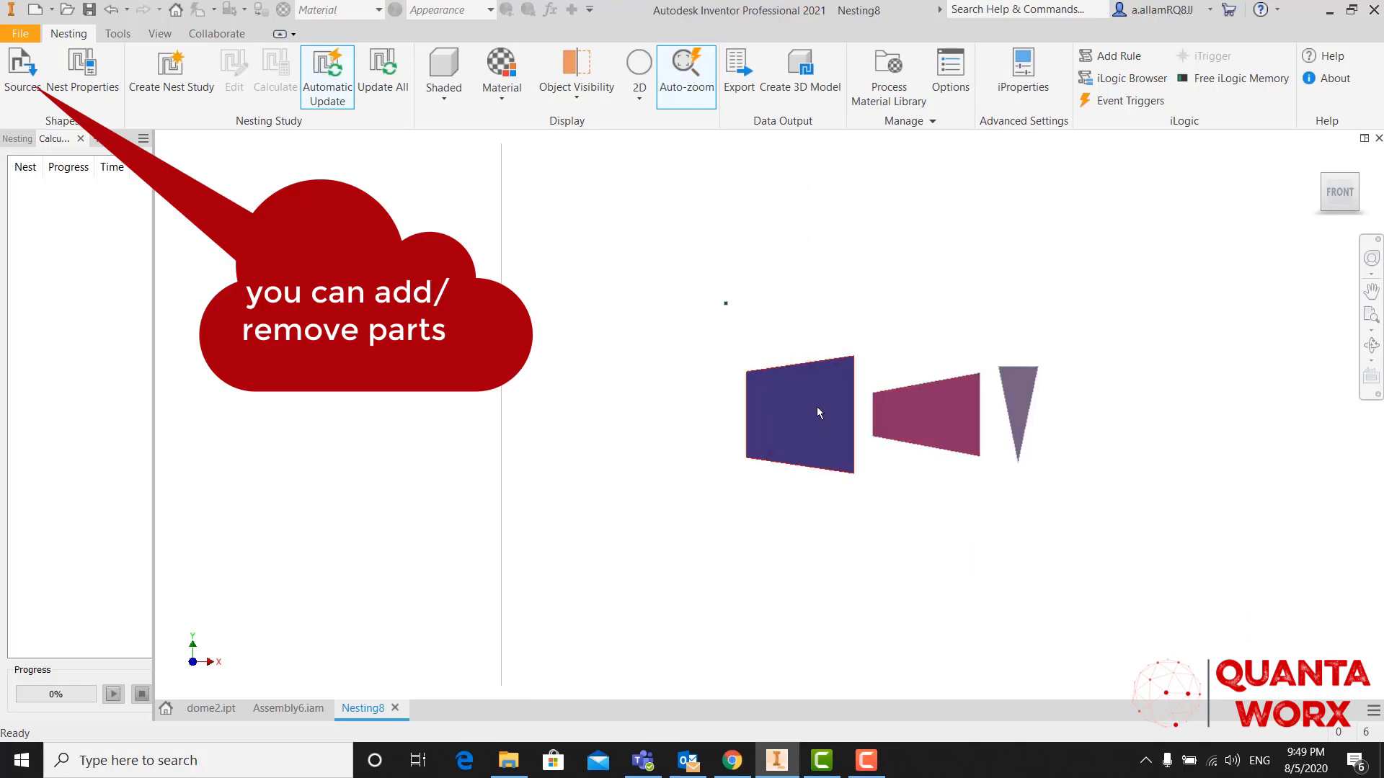
Step: Review the nest properties of the source shapes, and the sheet size and trims of Packaging.2 in the process material library
left_click(82, 68)
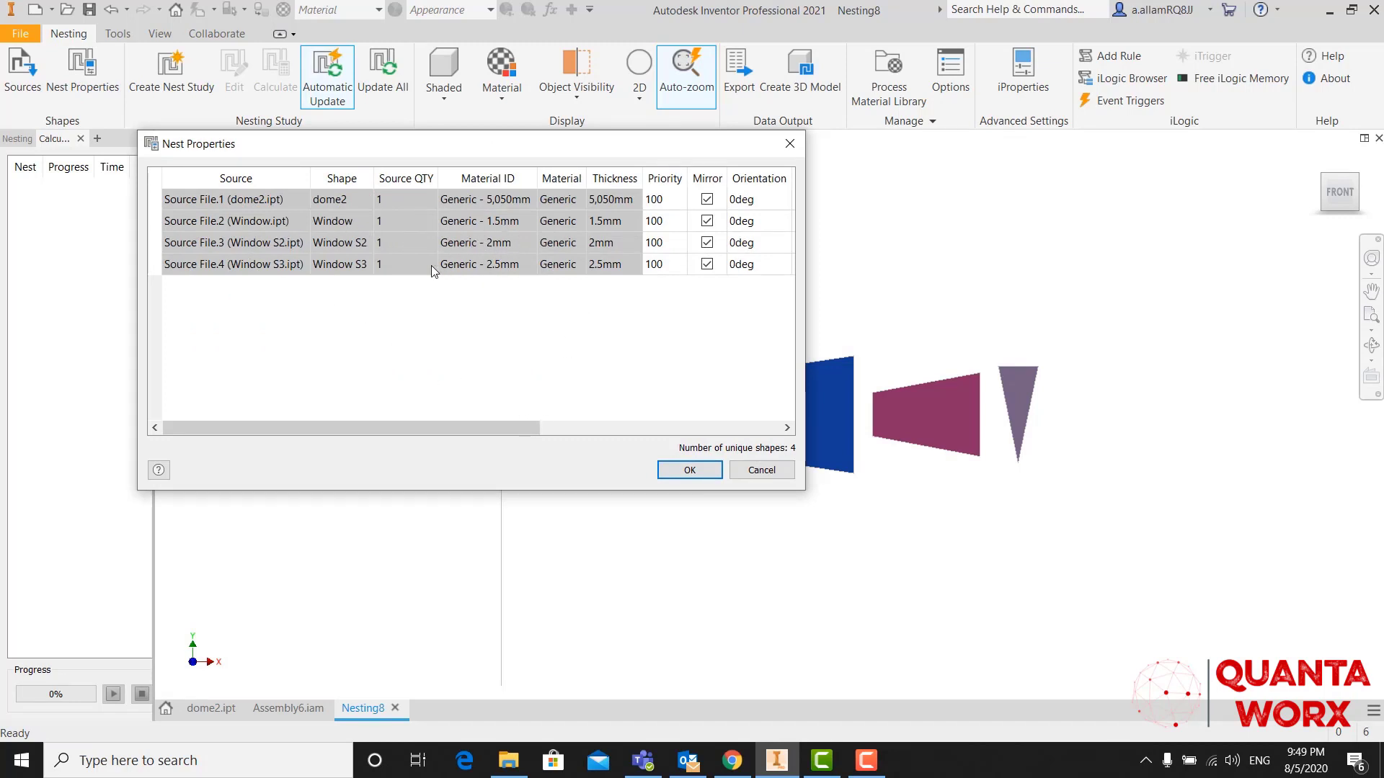
left_click(690, 470)
left_click(890, 71)
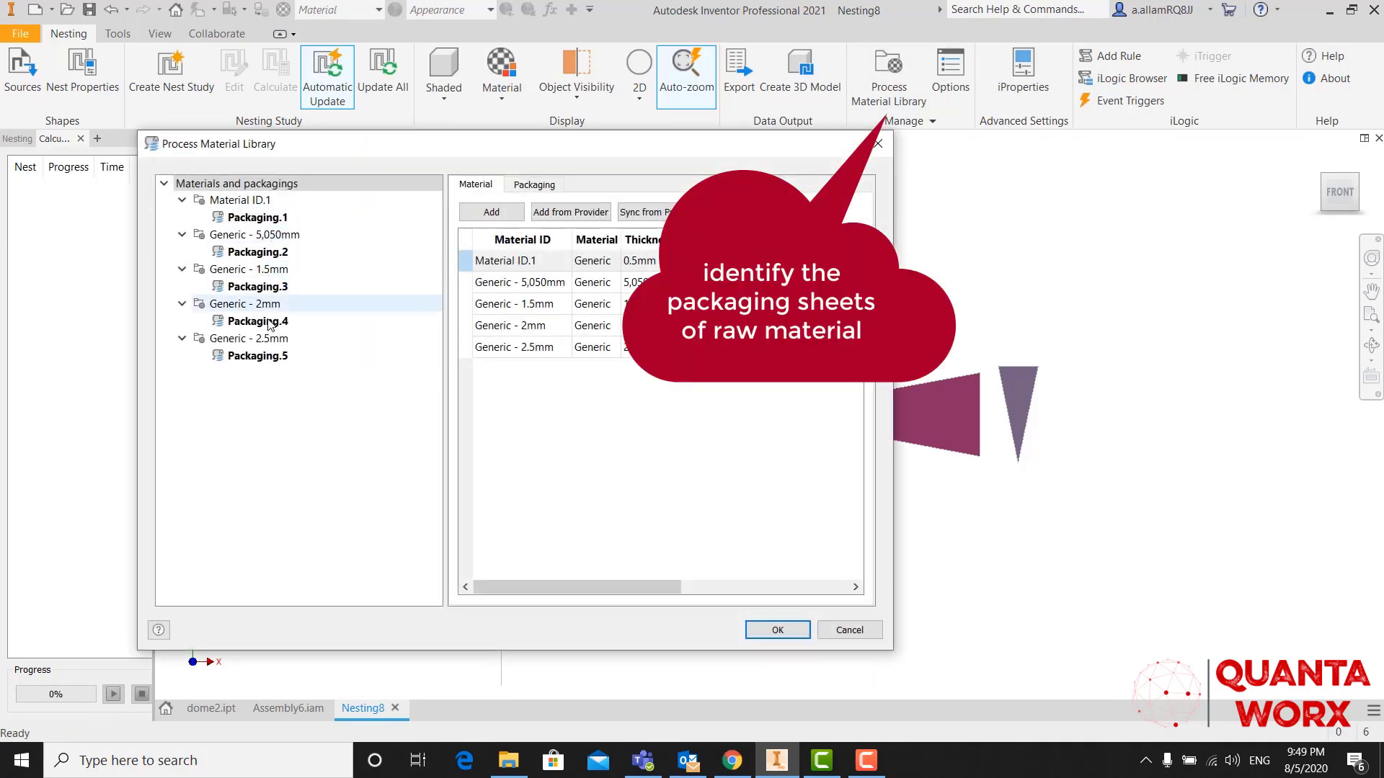
left_click(271, 253)
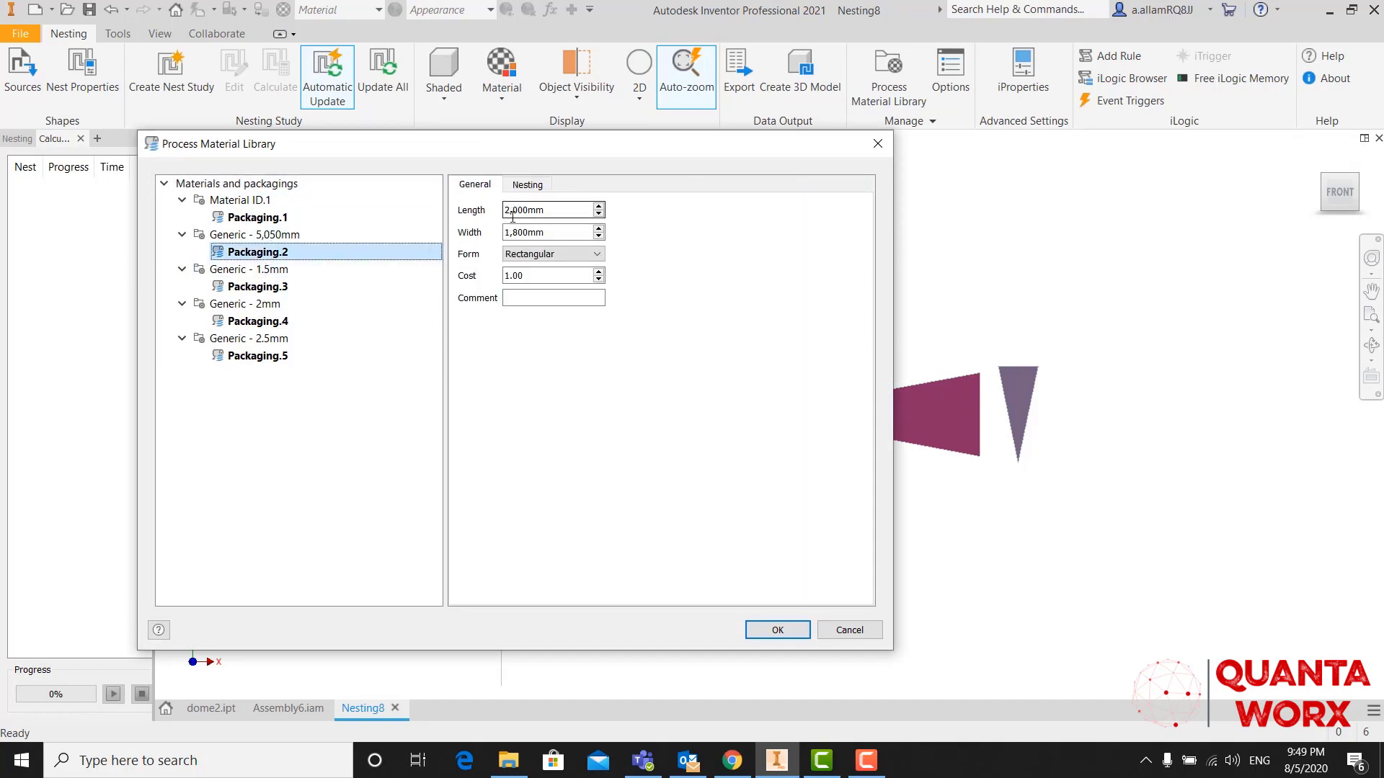
left_click(522, 185)
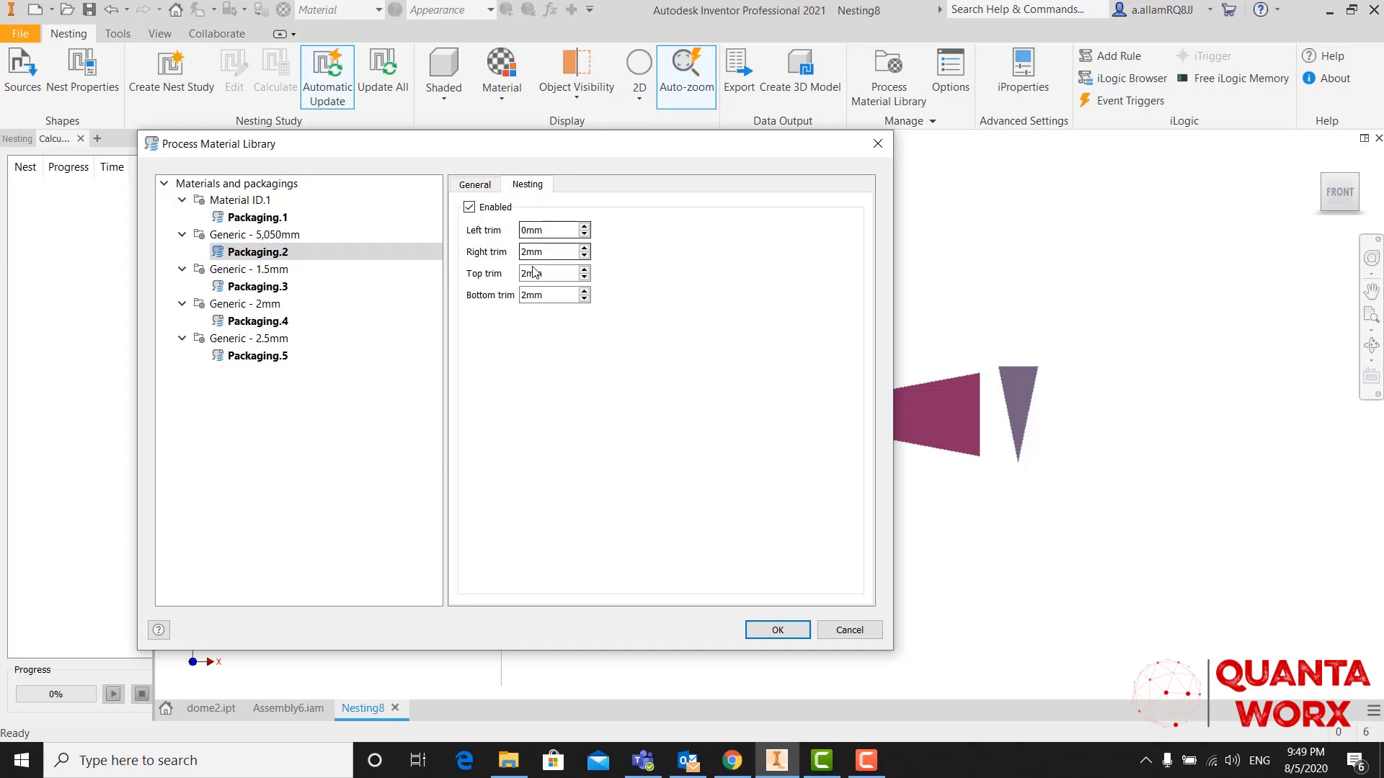
Step: Set Packaging.3 of the Generic - 1.5mm material to a length of 3,000 mm and a width of 2,000 mm
left_click(248, 269)
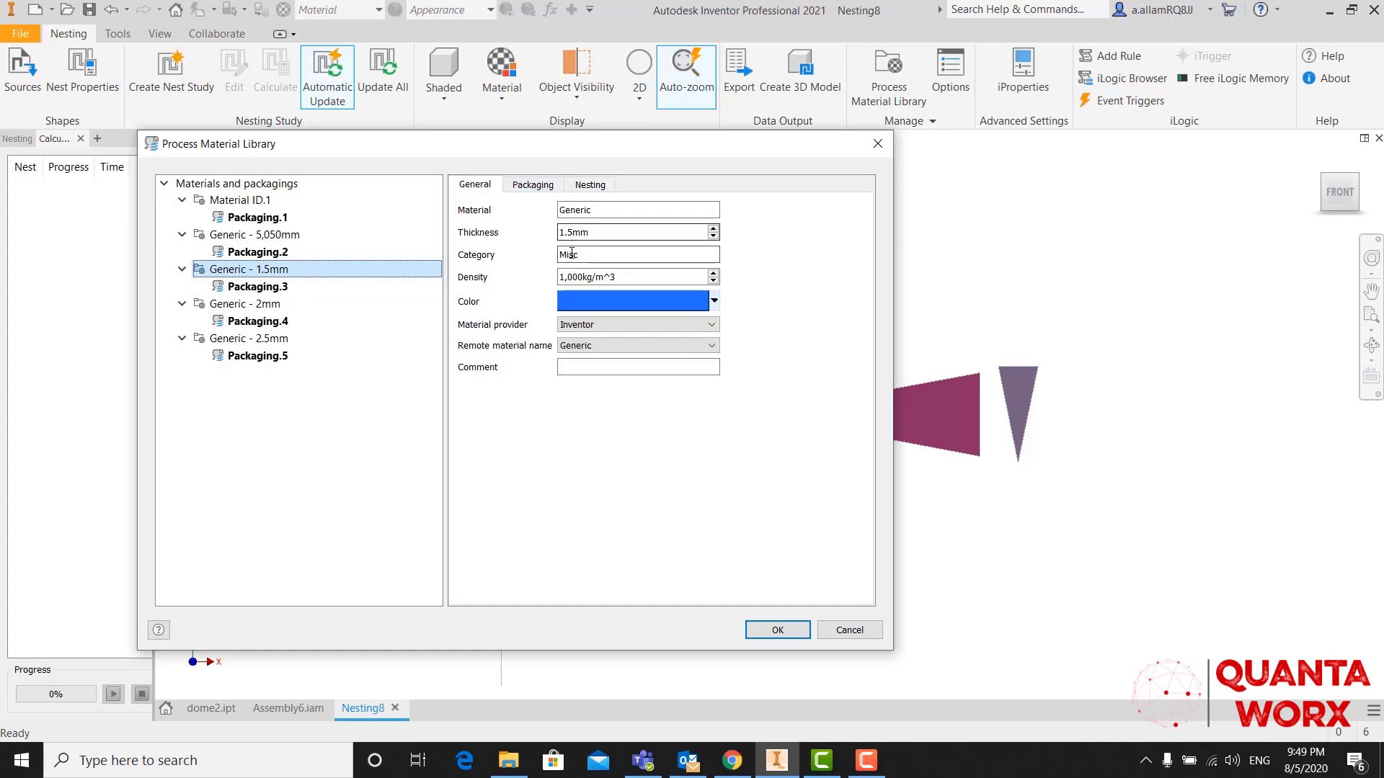
left_click(517, 189)
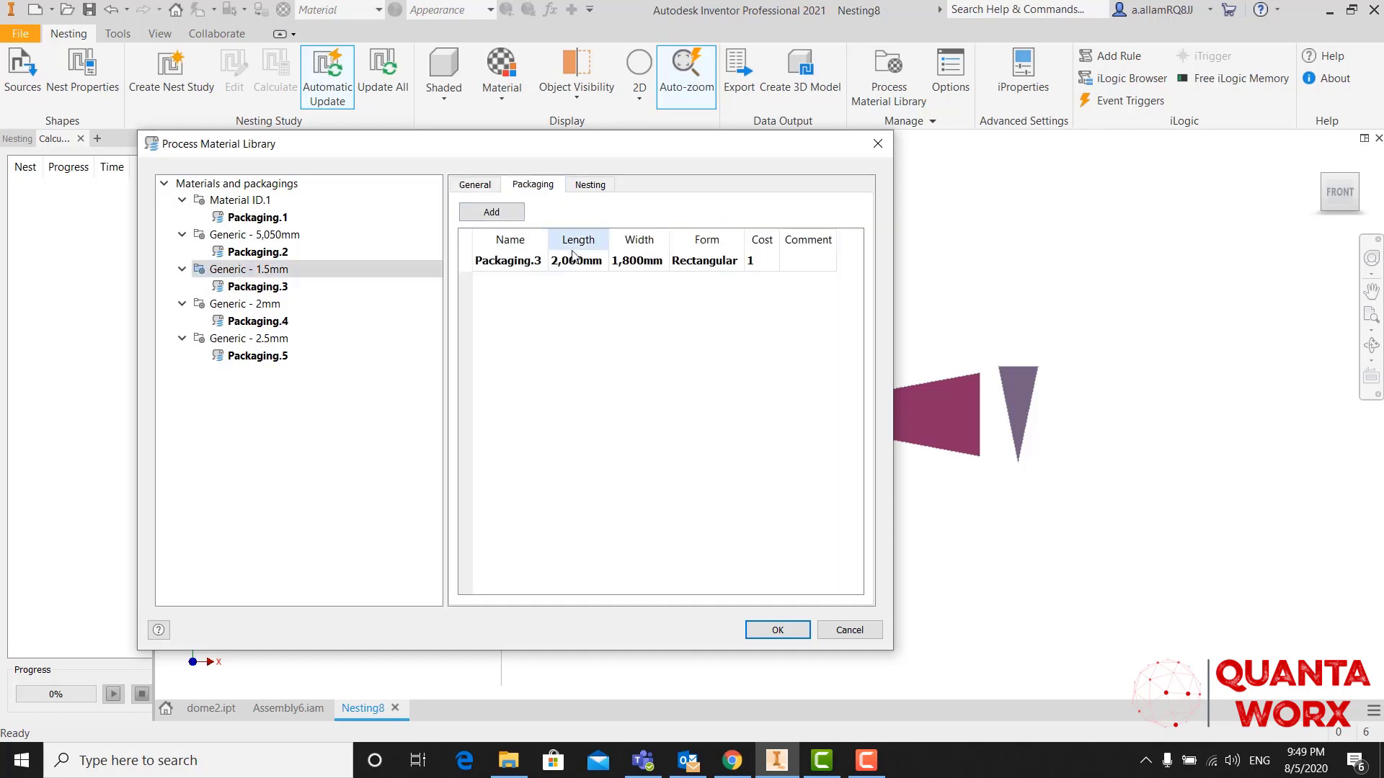
double_click(524, 267)
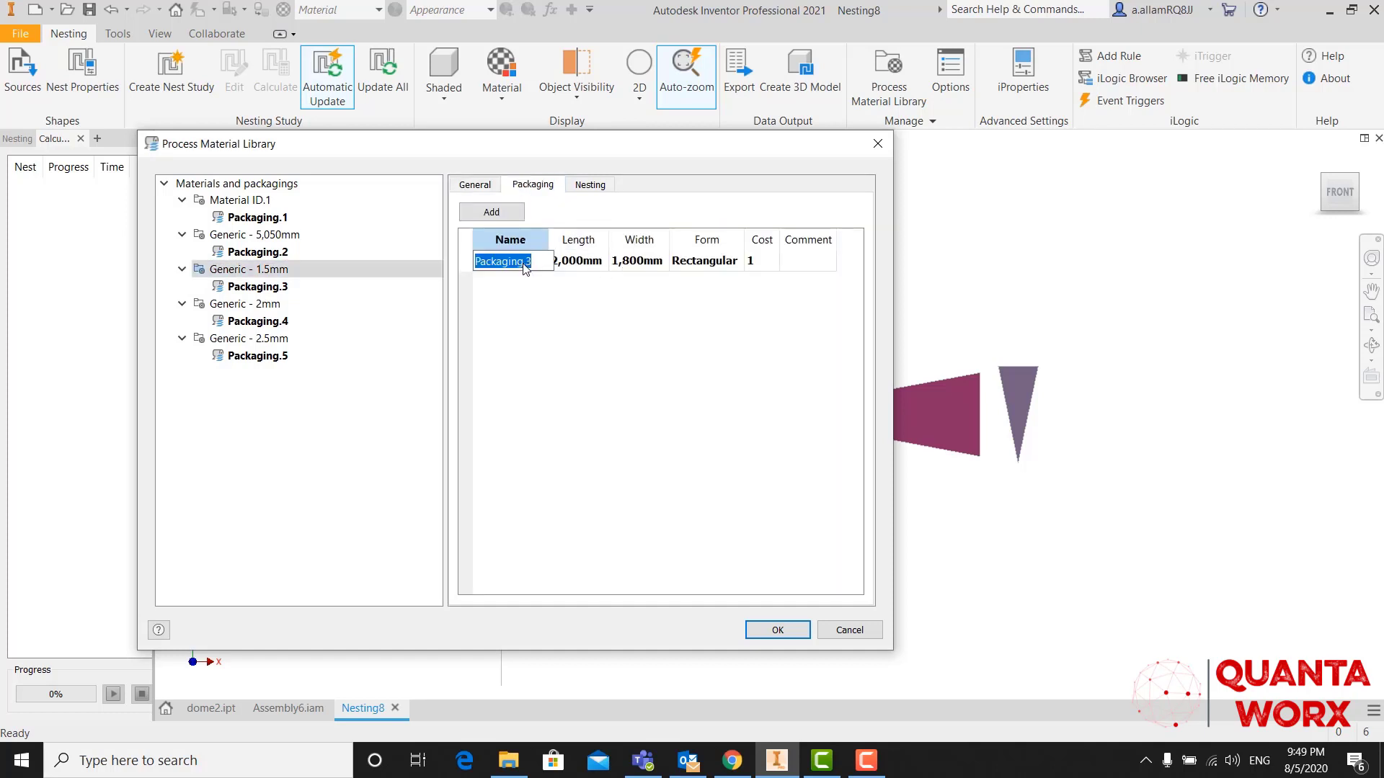
left_click(276, 288)
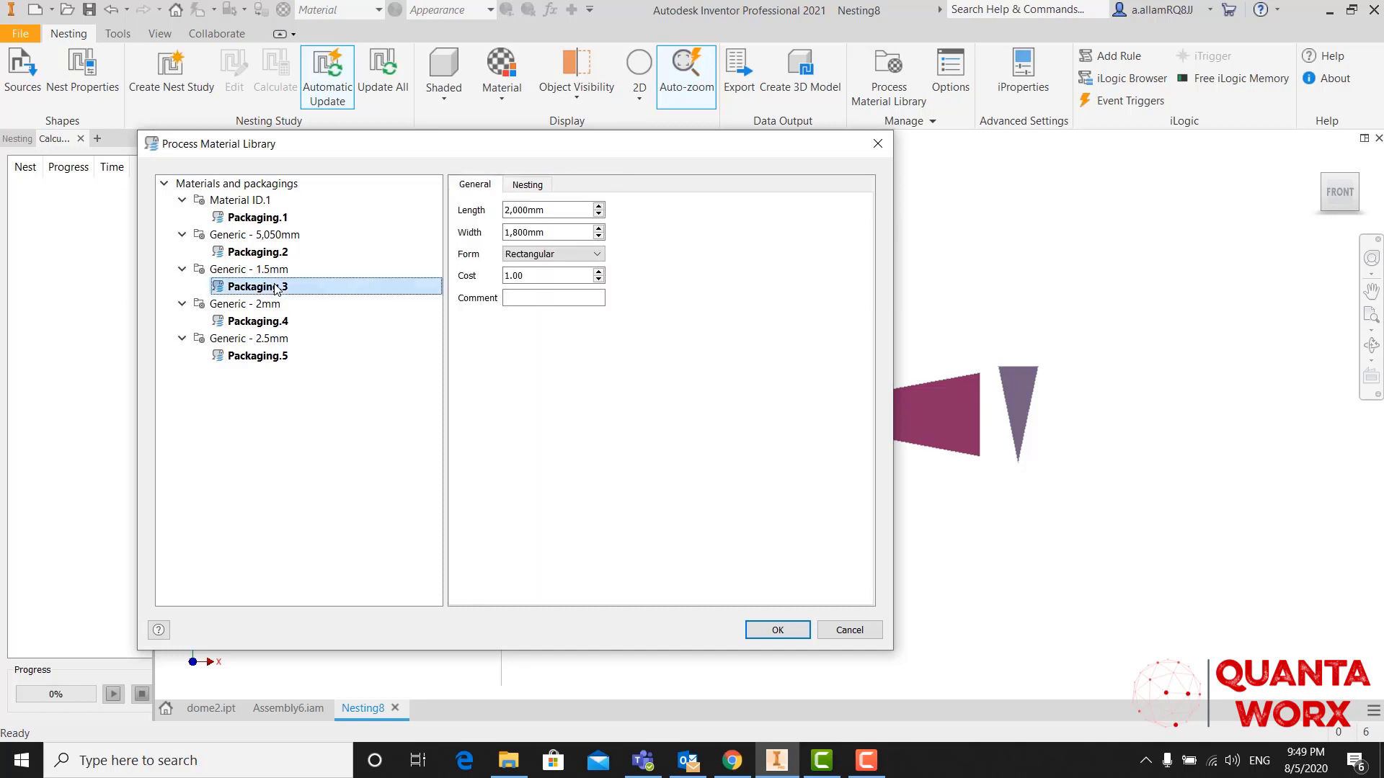
left_click(511, 210)
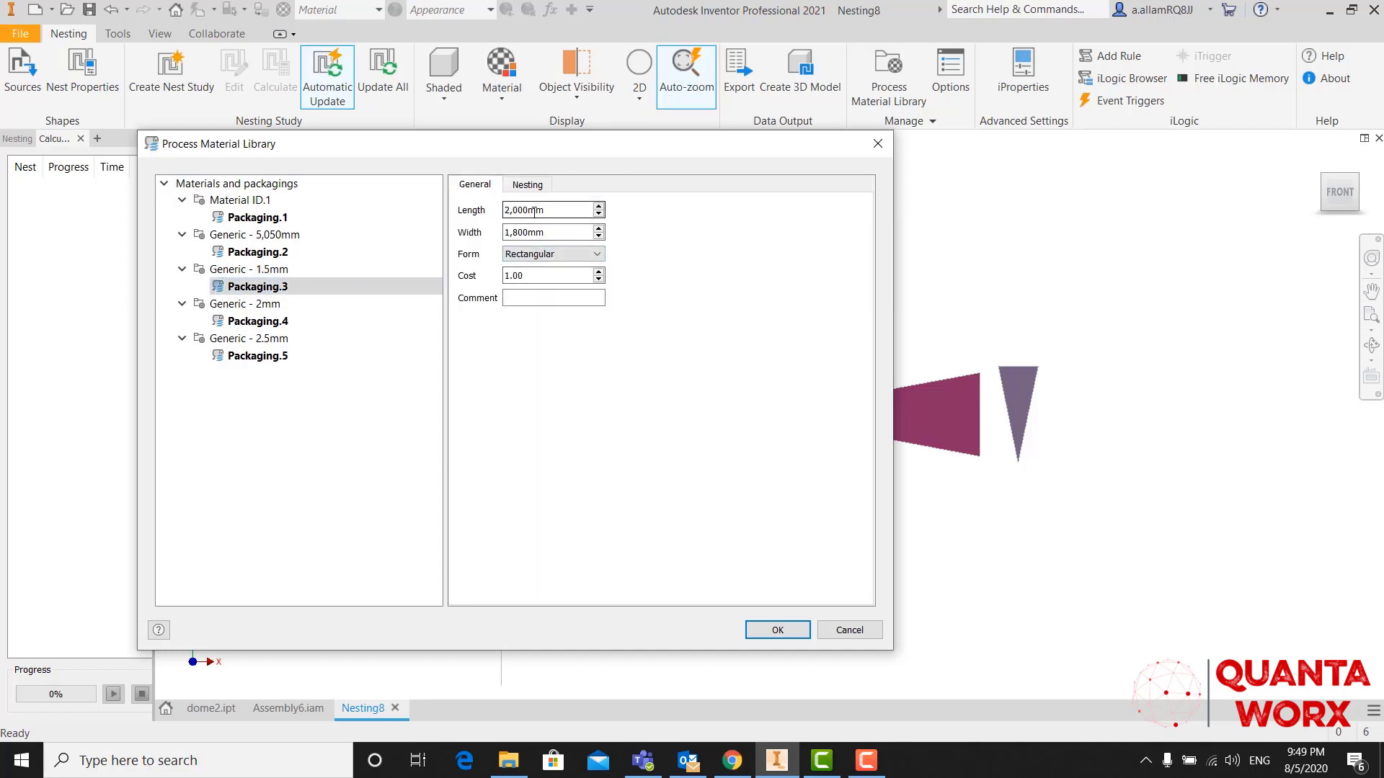
double_click(534, 211)
type("3000")
double_click(517, 232)
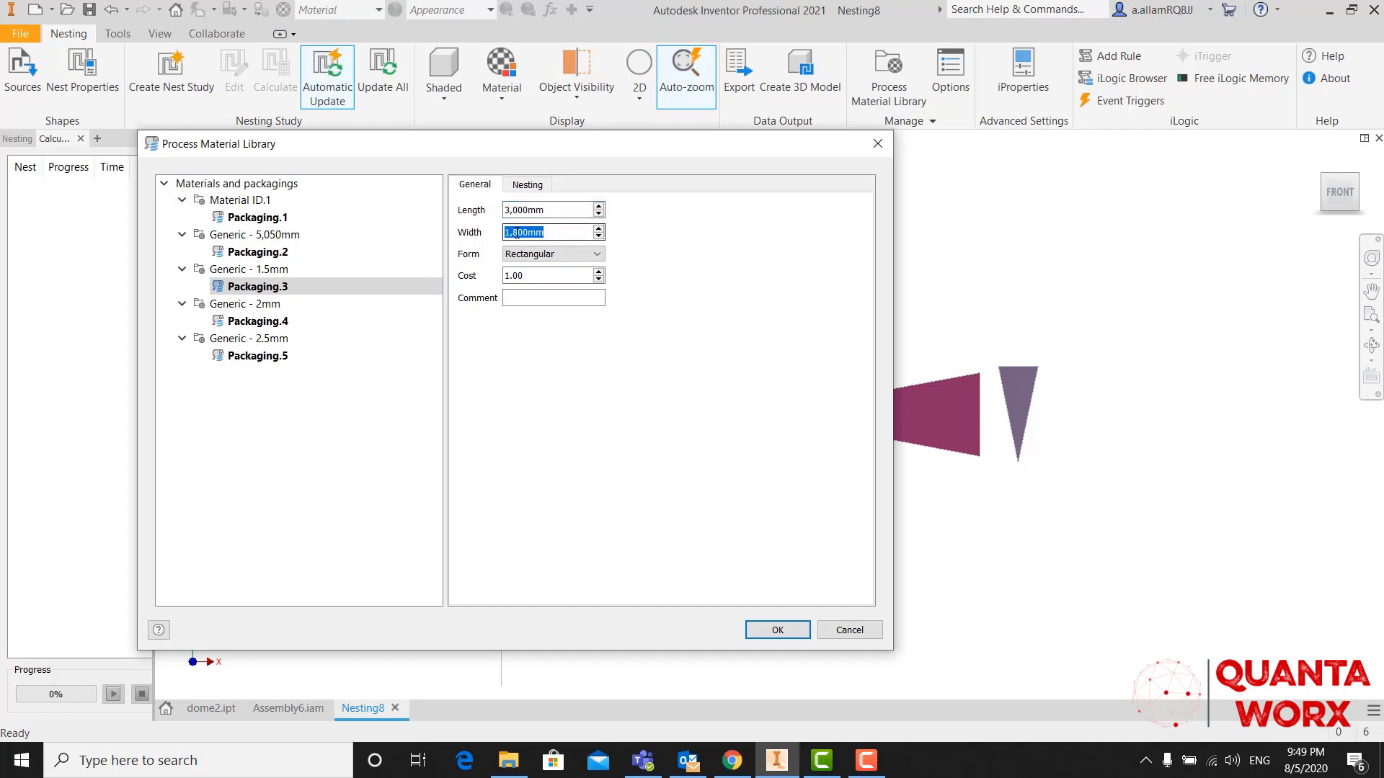
type("2000")
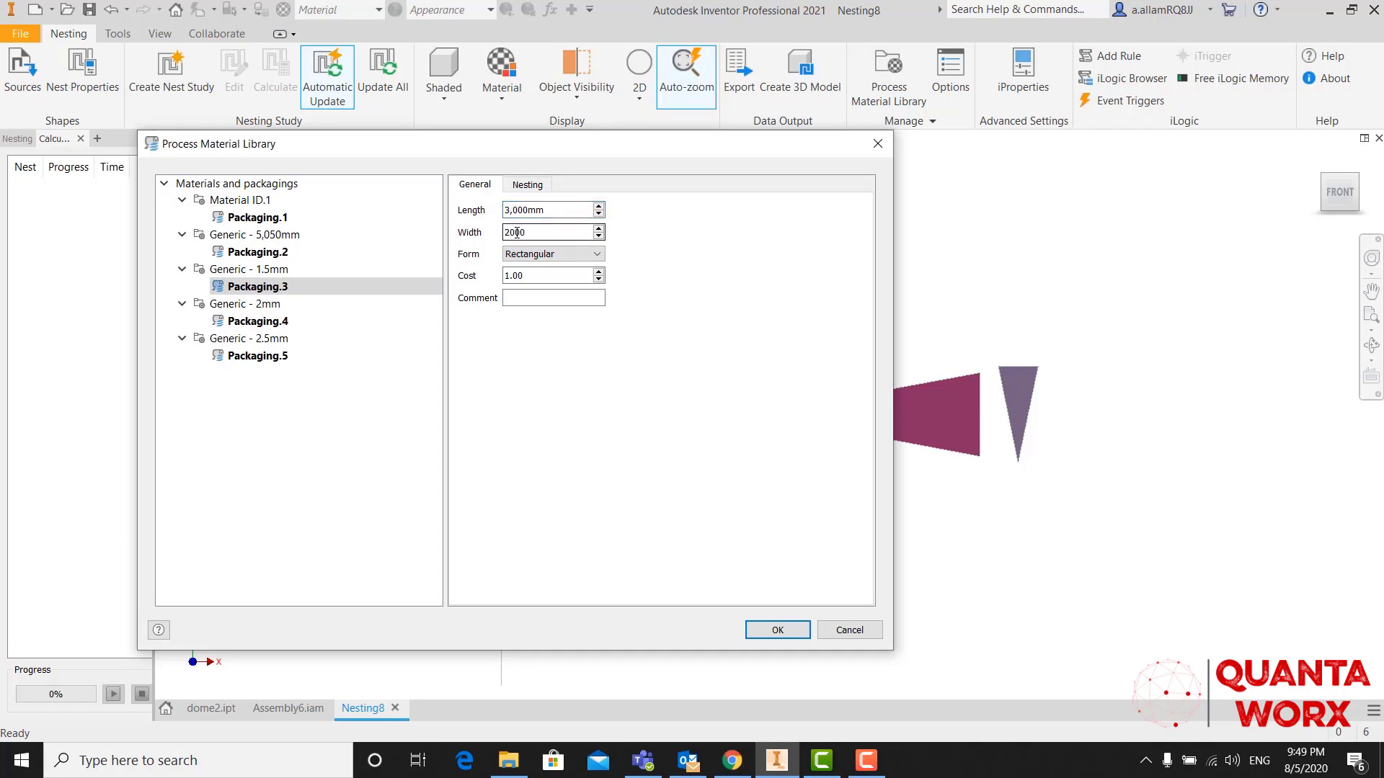
left_click(526, 184)
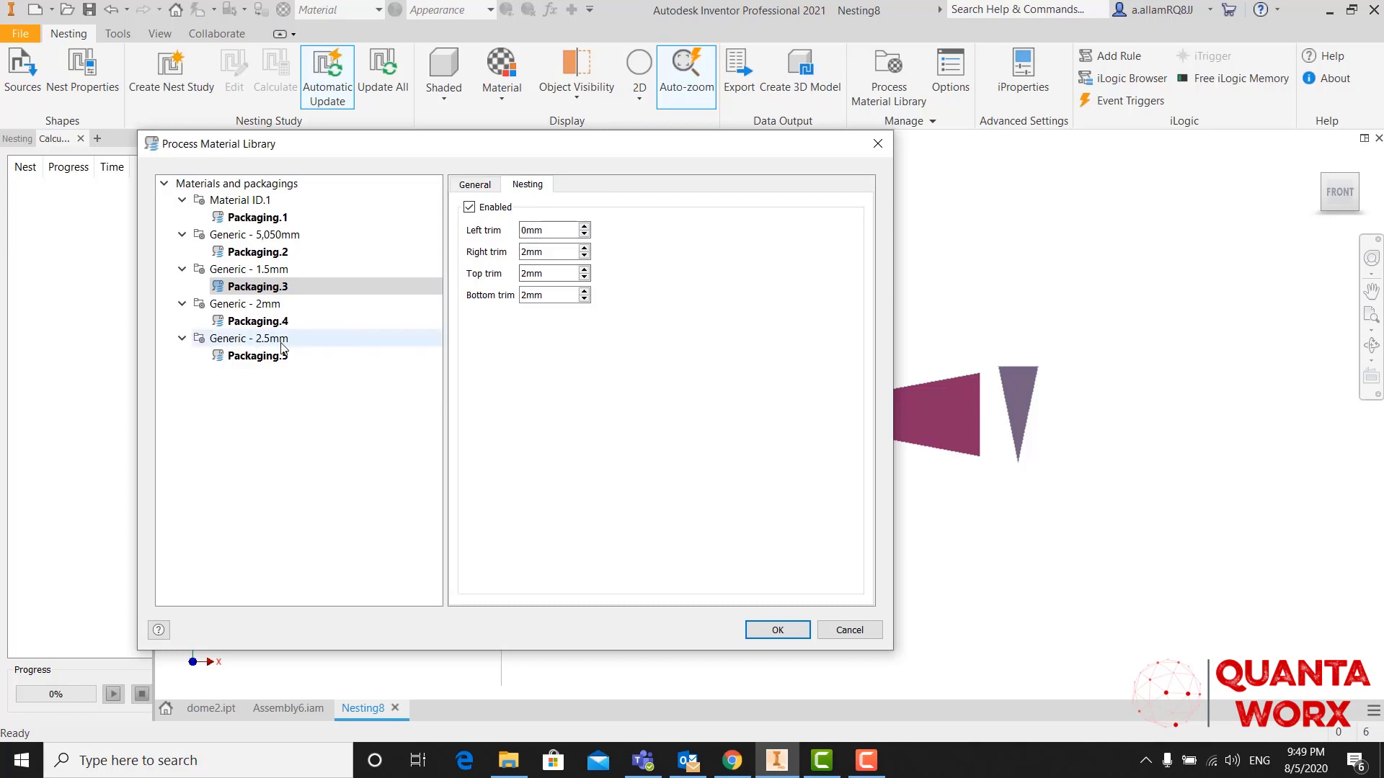
Step: Add a second rectangular packaging of 3,000 mm by 2,000 mm to the Generic - 2mm material
left_click(281, 307)
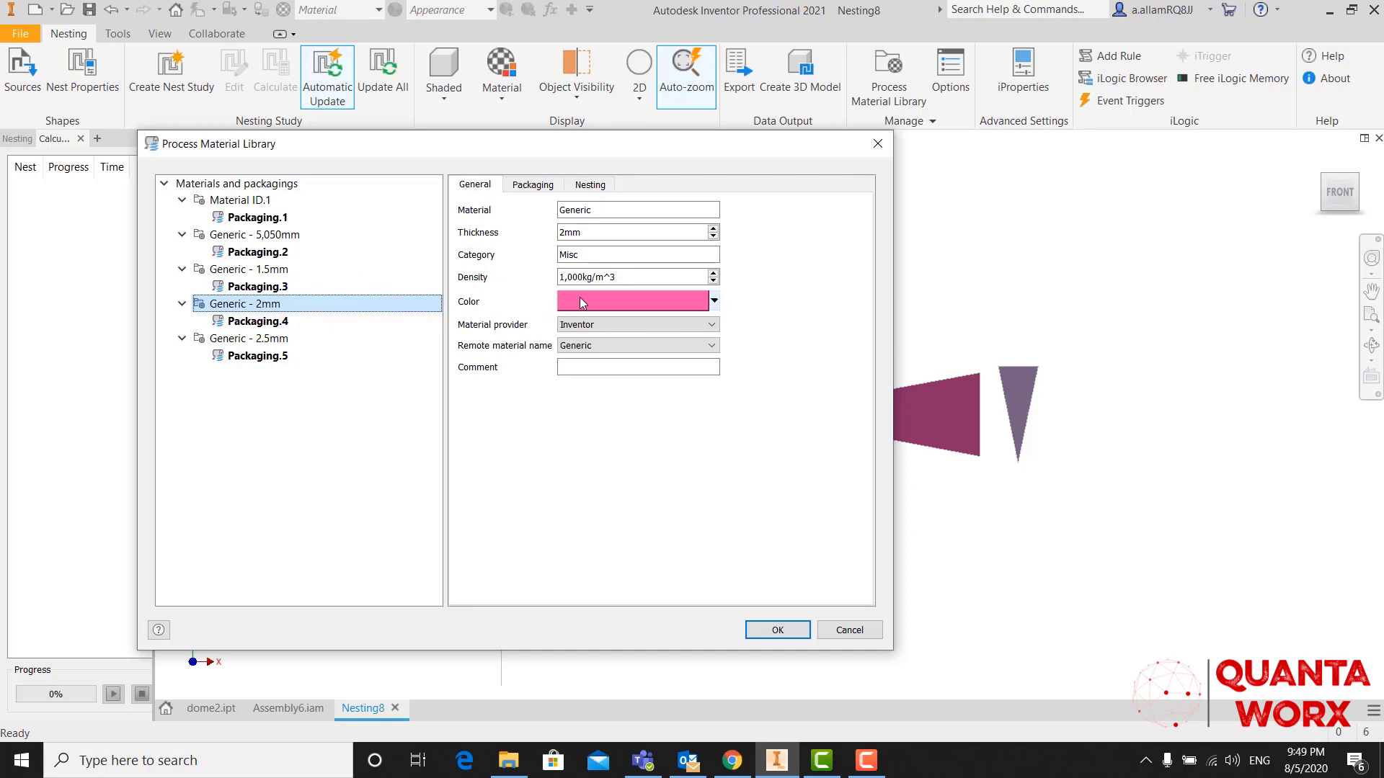
left_click(535, 186)
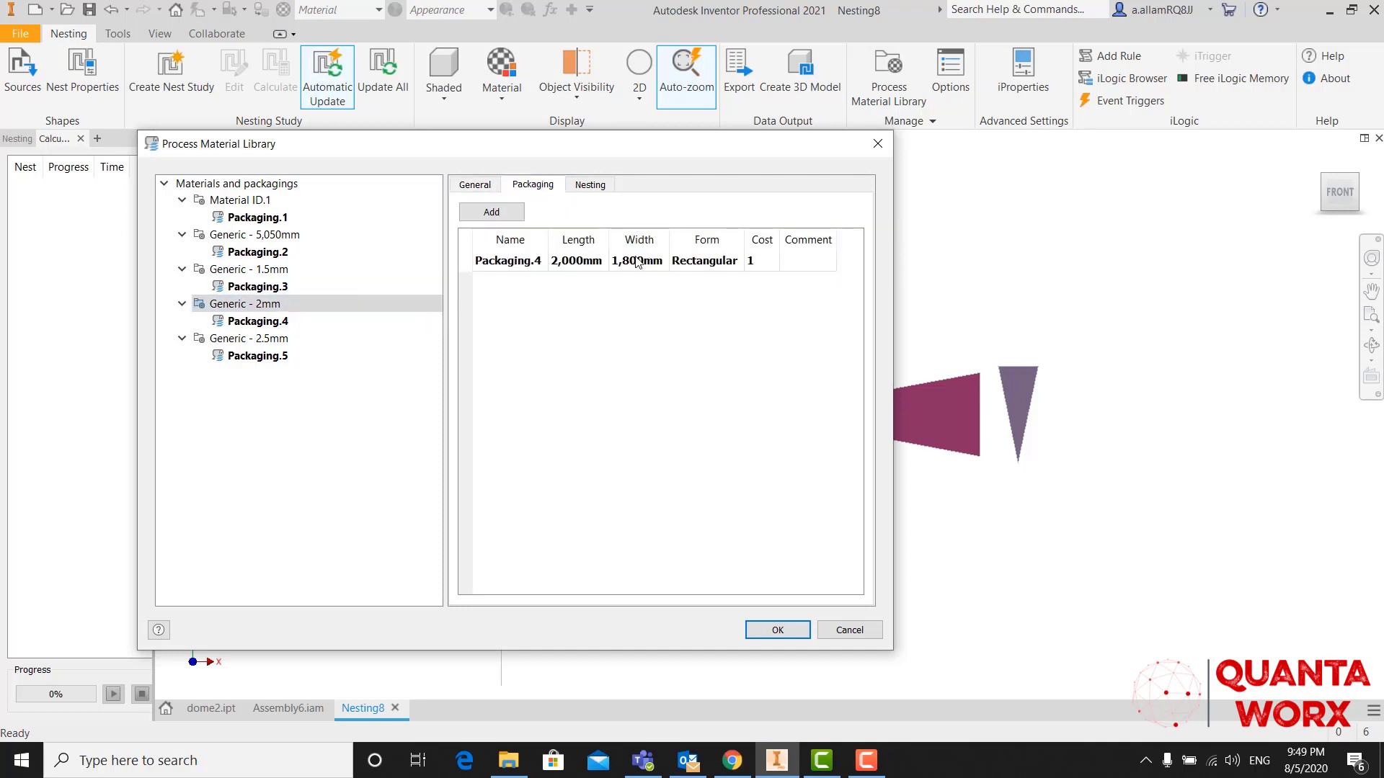
left_click(589, 185)
left_click(533, 186)
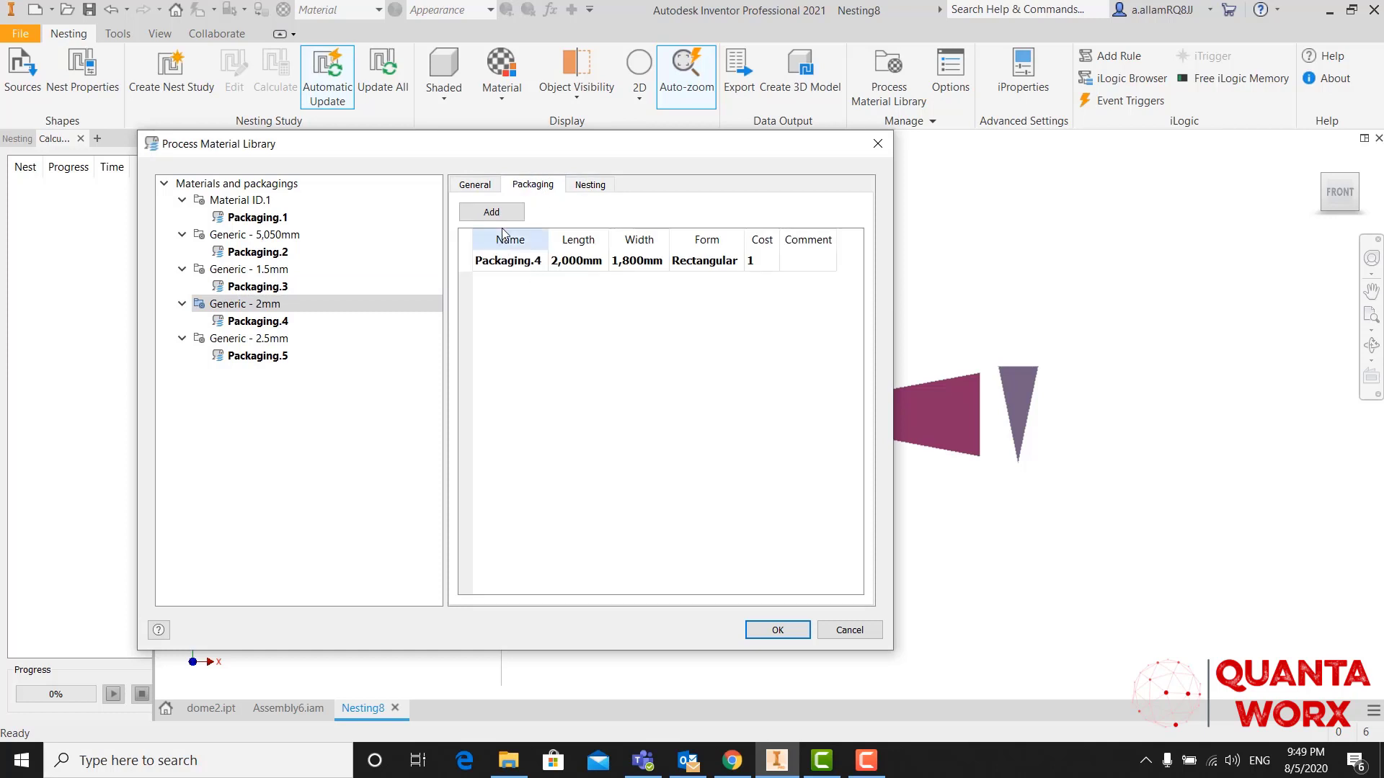
left_click(492, 212)
left_click(572, 282)
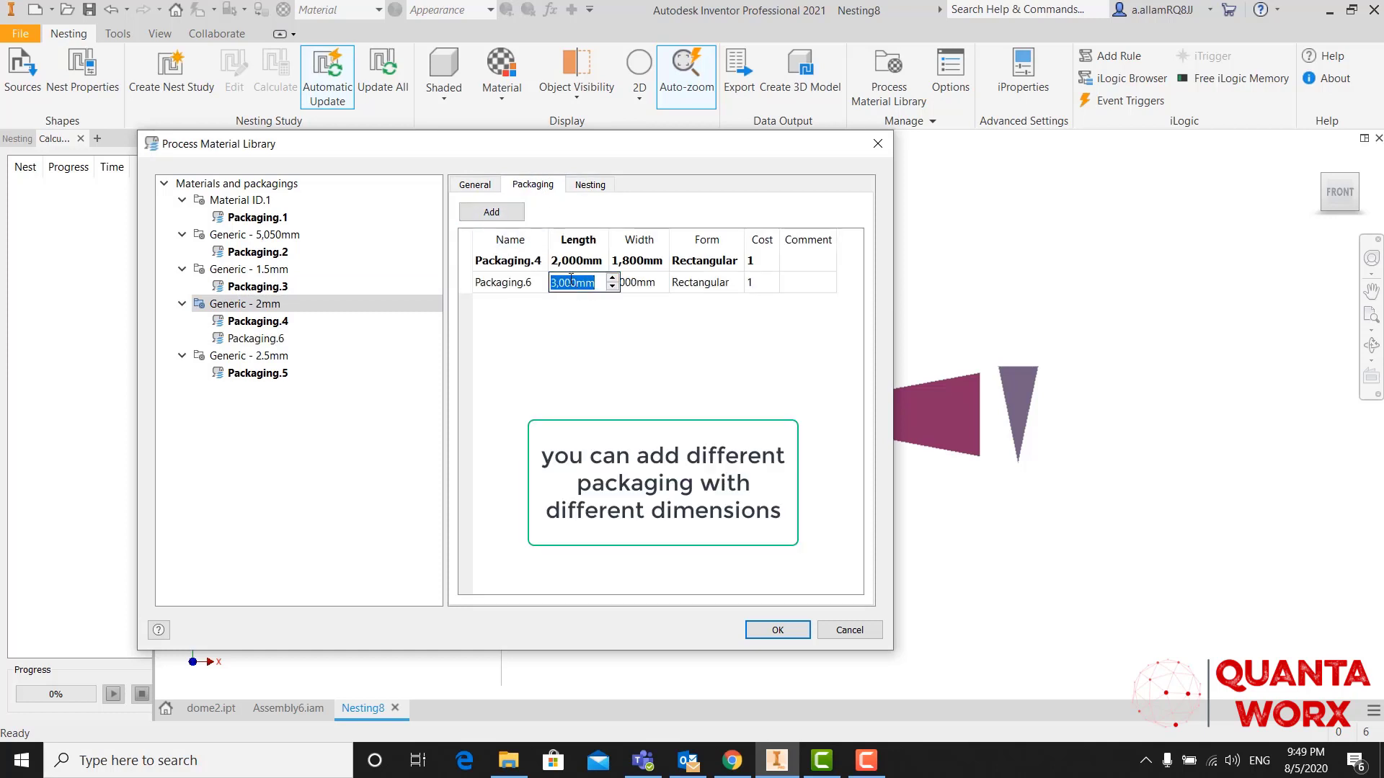
left_click(650, 284)
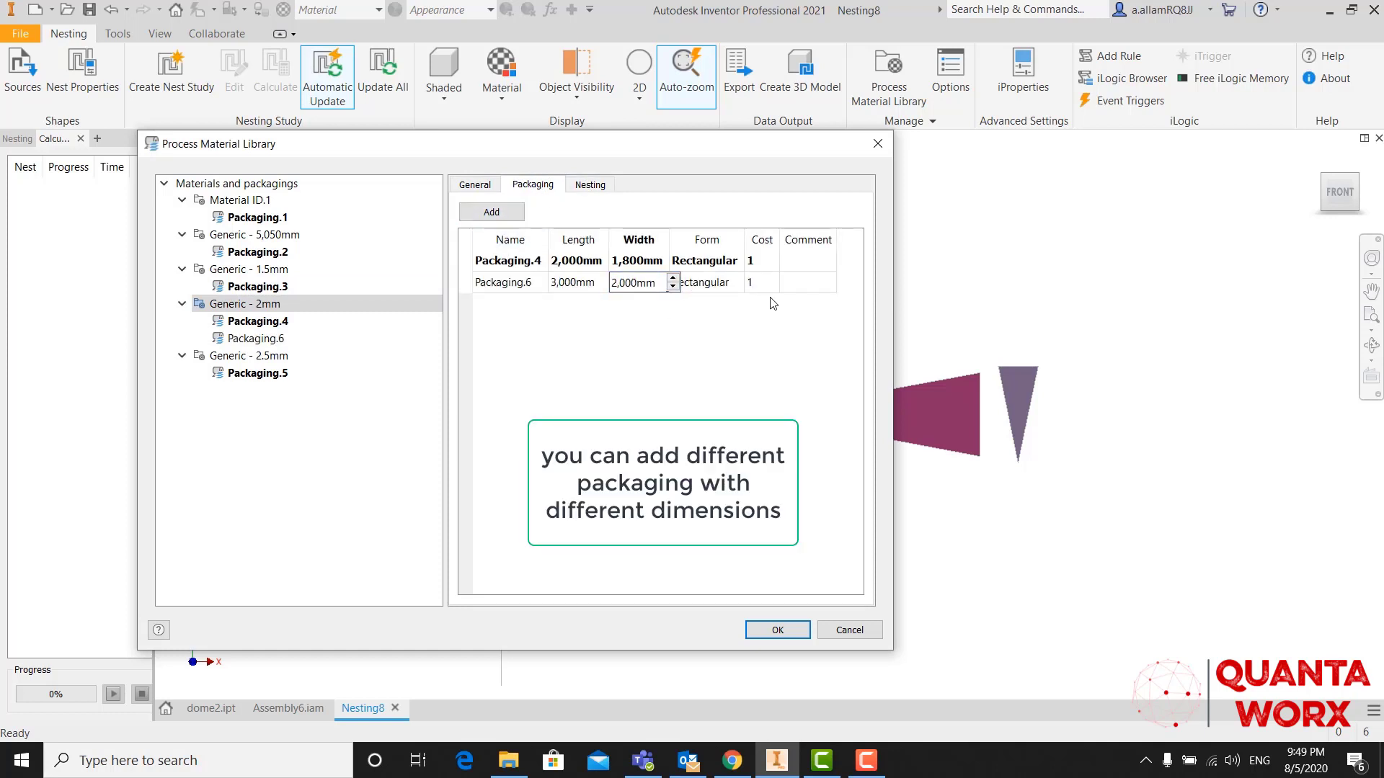
Step: Set the nesting frame width to 5 mm and the item separation to 2 mm for the Generic - 2.5mm material
left_click(274, 356)
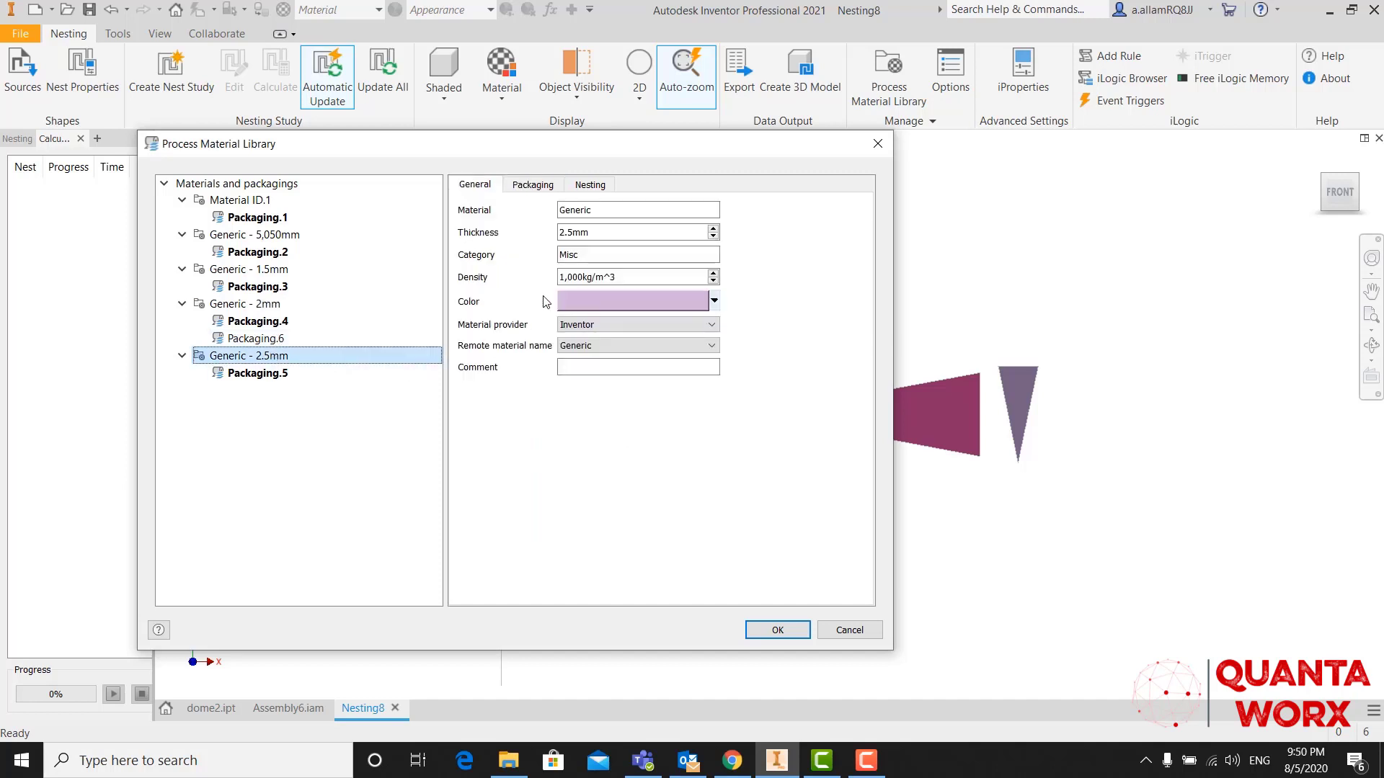
left_click(533, 185)
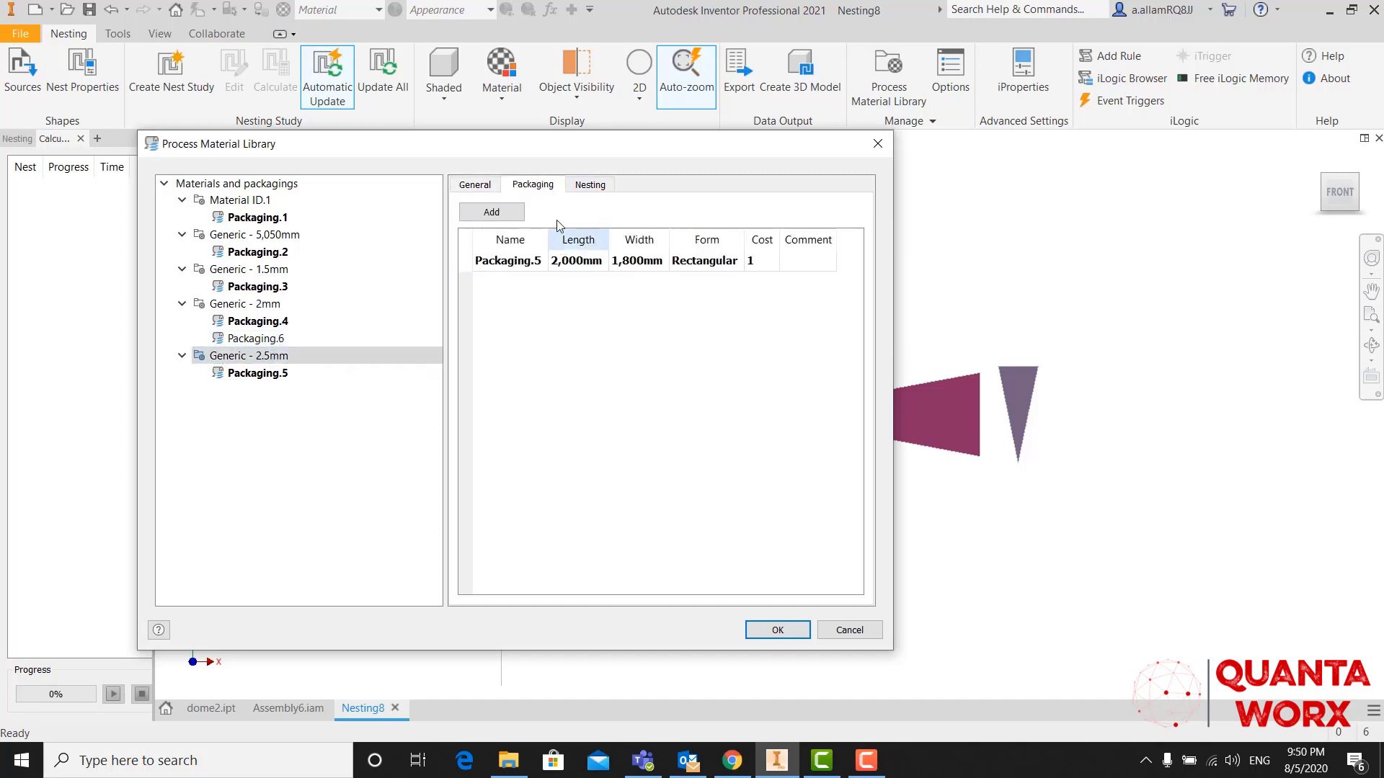
left_click(587, 186)
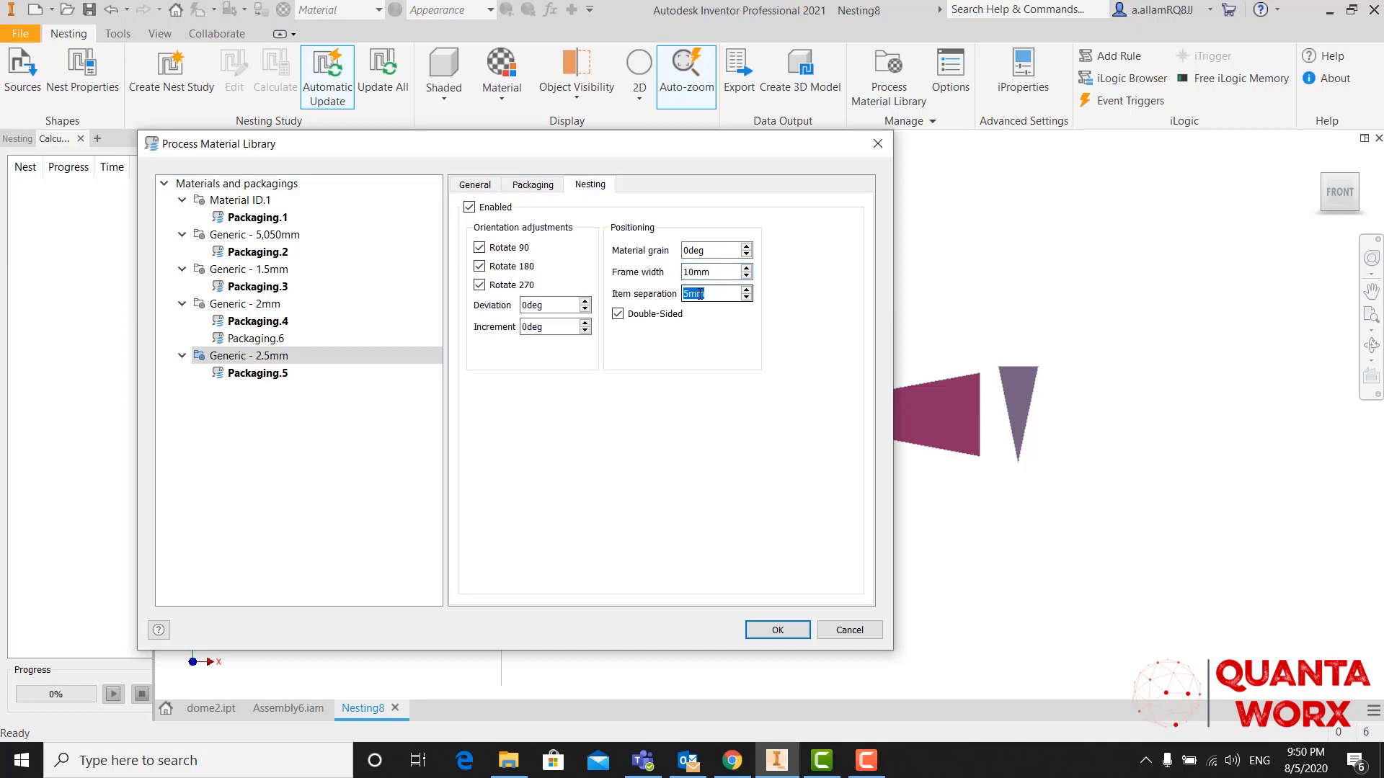
left_click(695, 273)
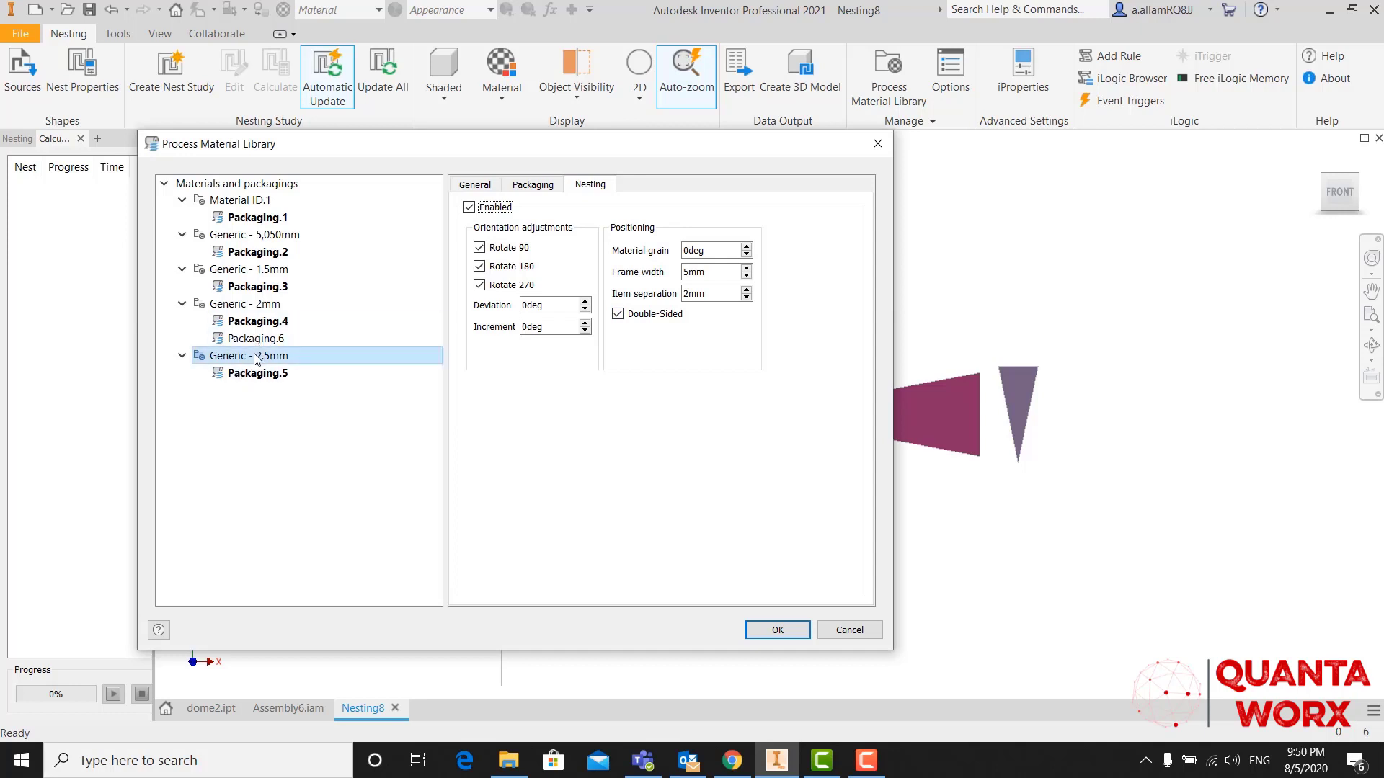
Step: Set frame width 5 mm and item separation 2 mm for the Generic - 2mm and Generic - 1.5mm materials, and accept the library changes
left_click(241, 303)
left_click(590, 185)
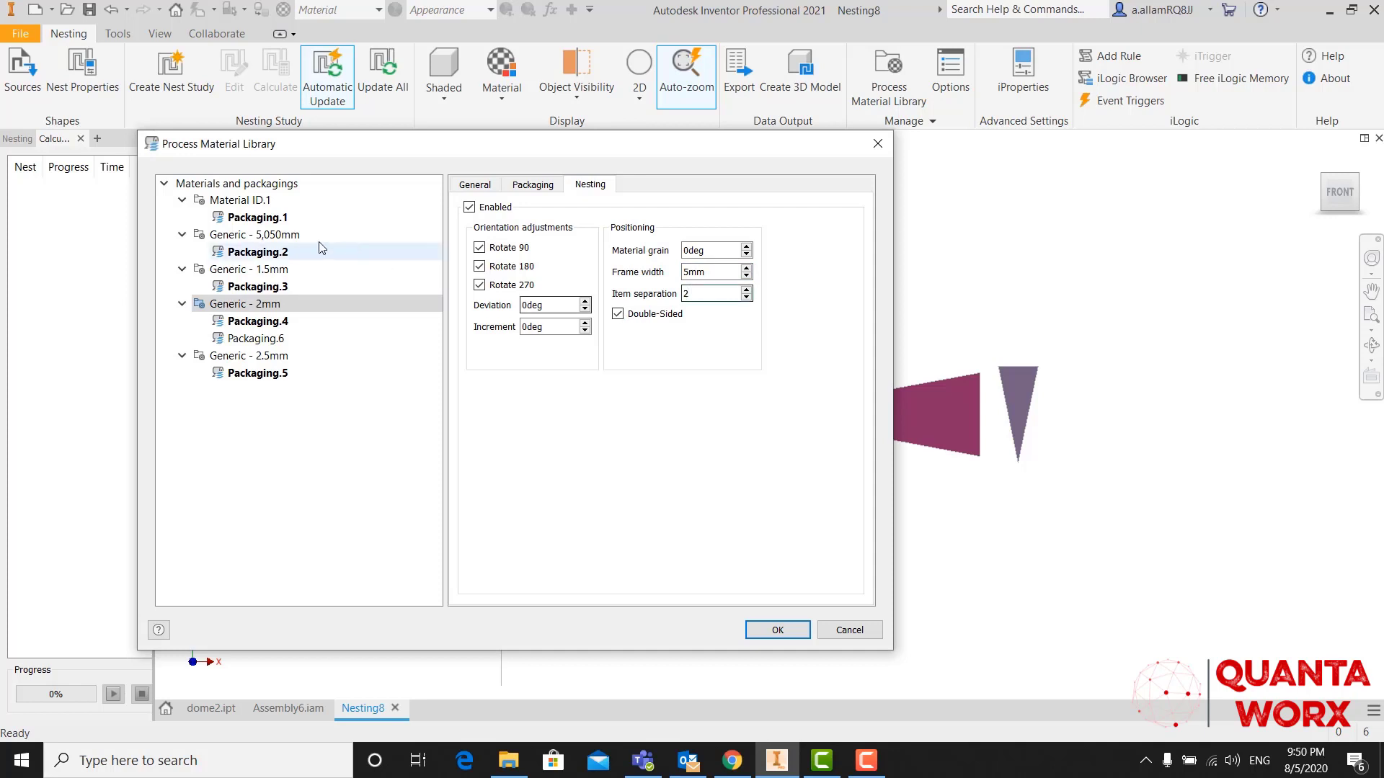
left_click(276, 271)
left_click(577, 184)
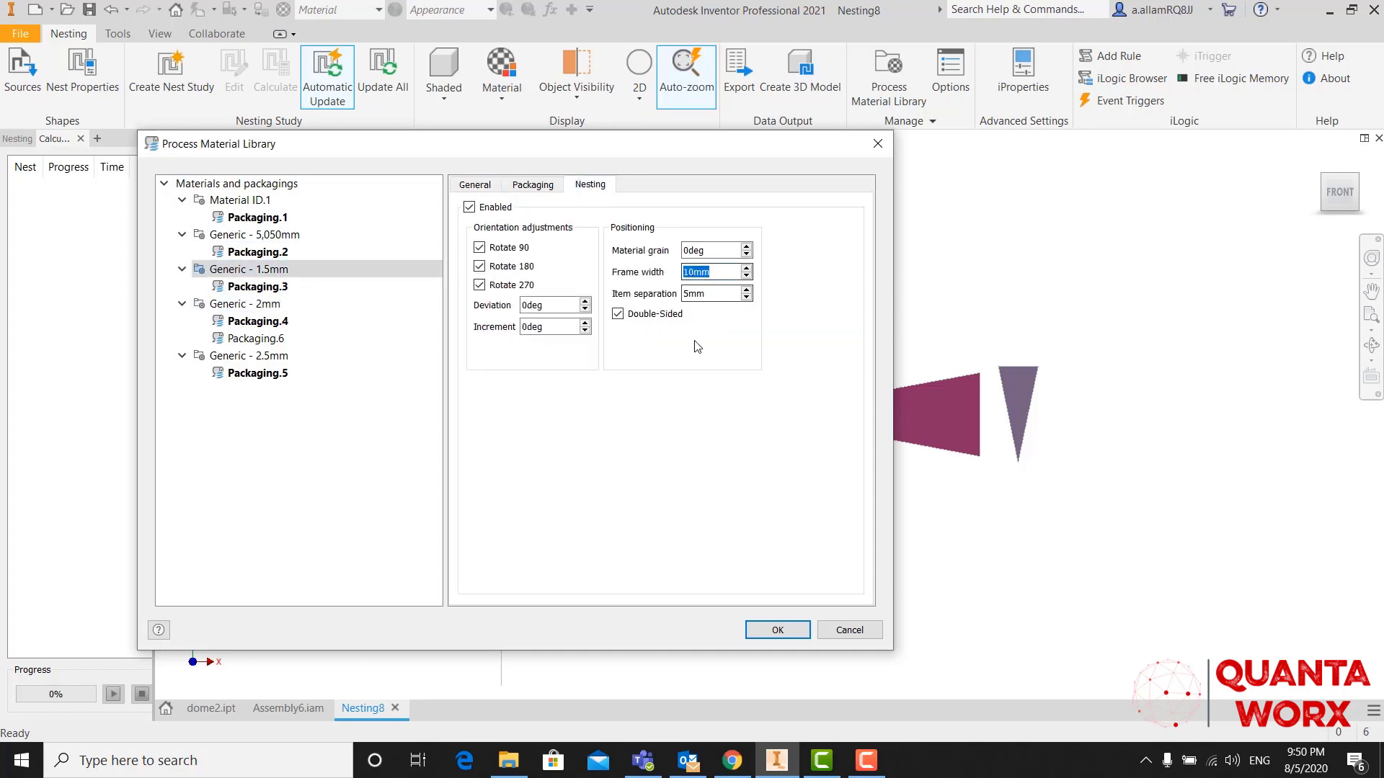
left_click(706, 294)
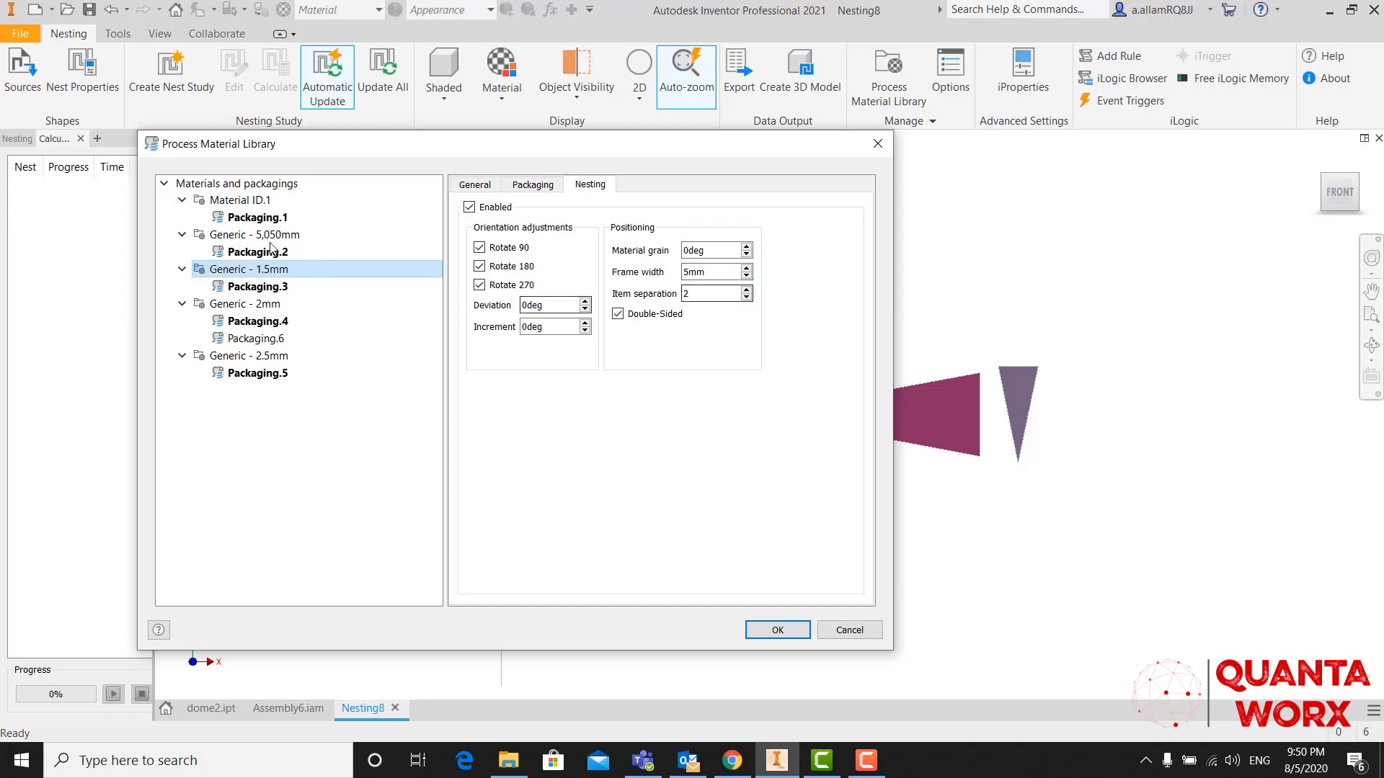
left_click(773, 632)
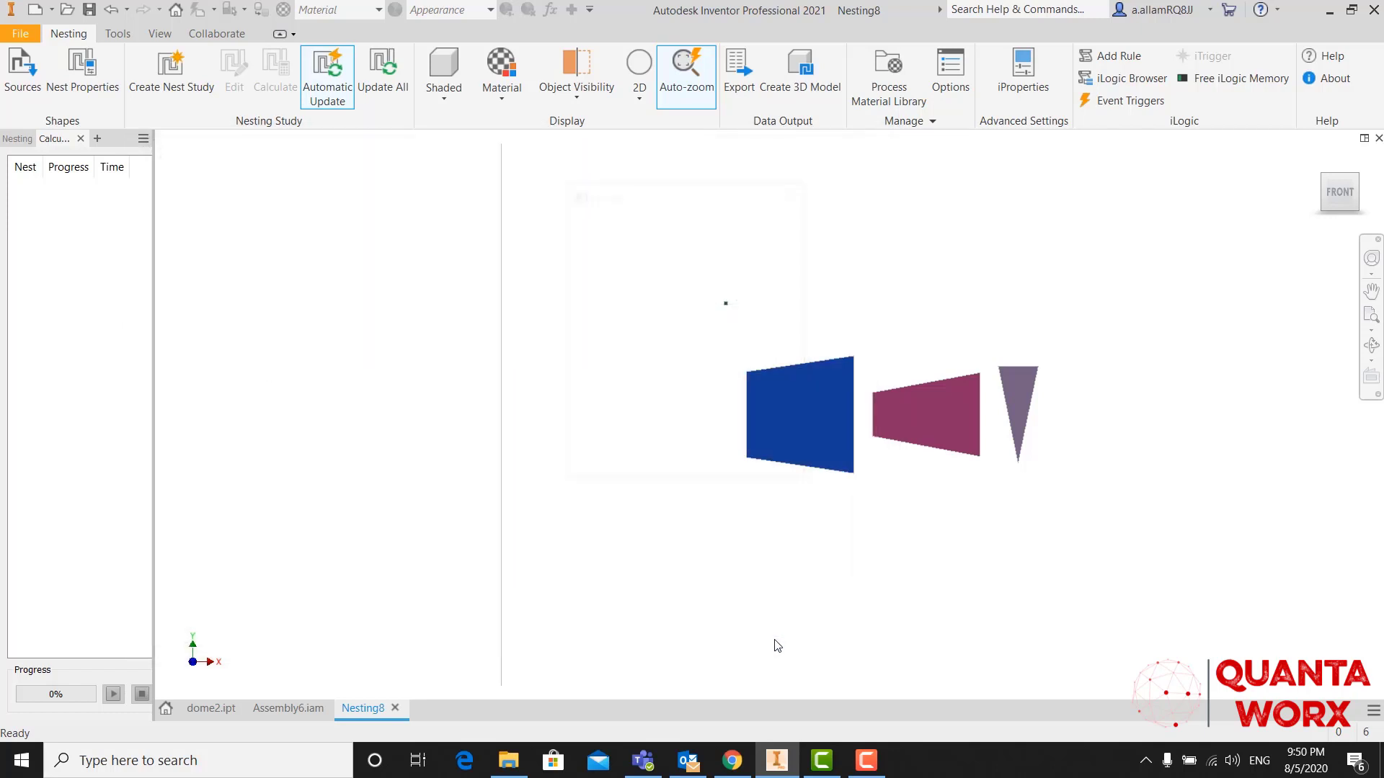
Step: Start a new nest study and open its single-value job quantity for editing
left_click(169, 80)
left_click_drag(340, 144, 278, 142)
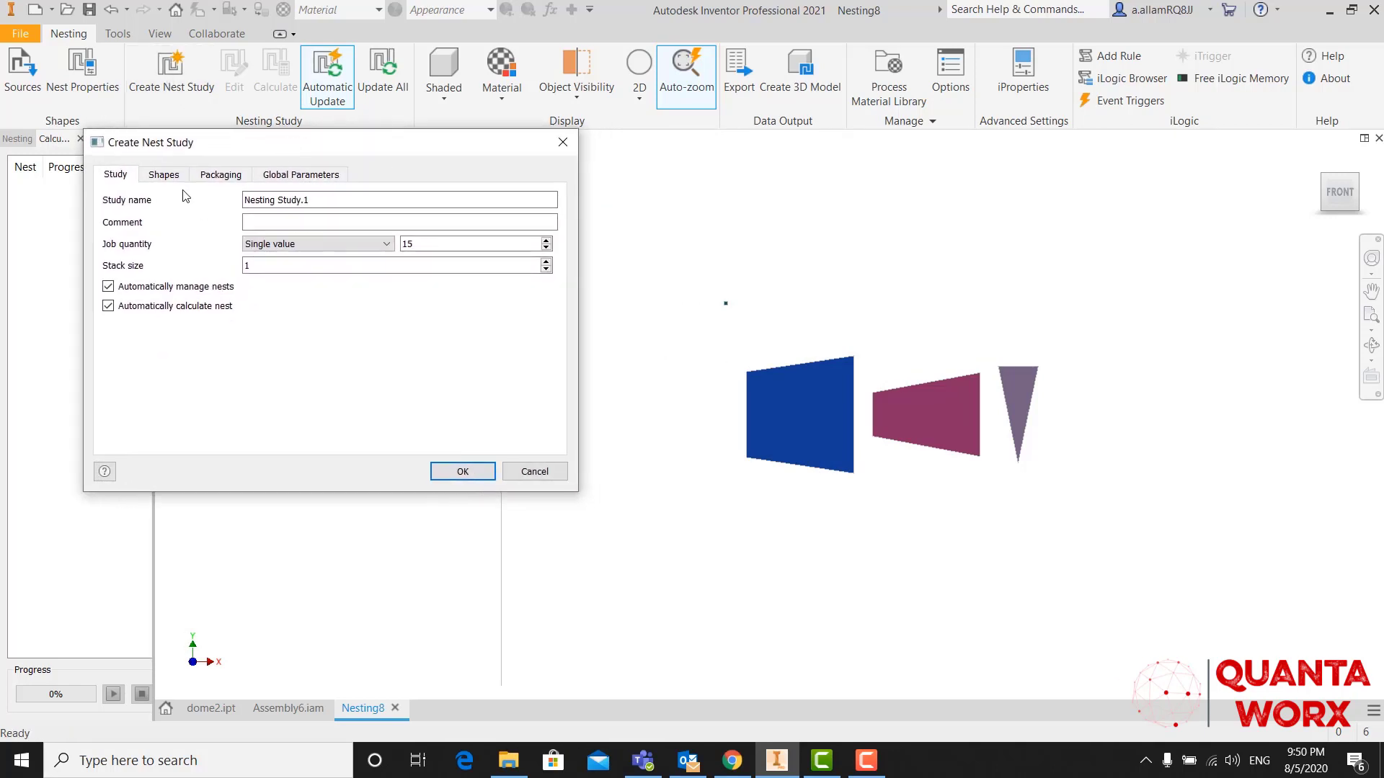
left_click(427, 246)
mouse_move(393, 246)
left_mouse_down()
mouse_move(417, 272)
mouse_move(402, 240)
left_mouse_up()
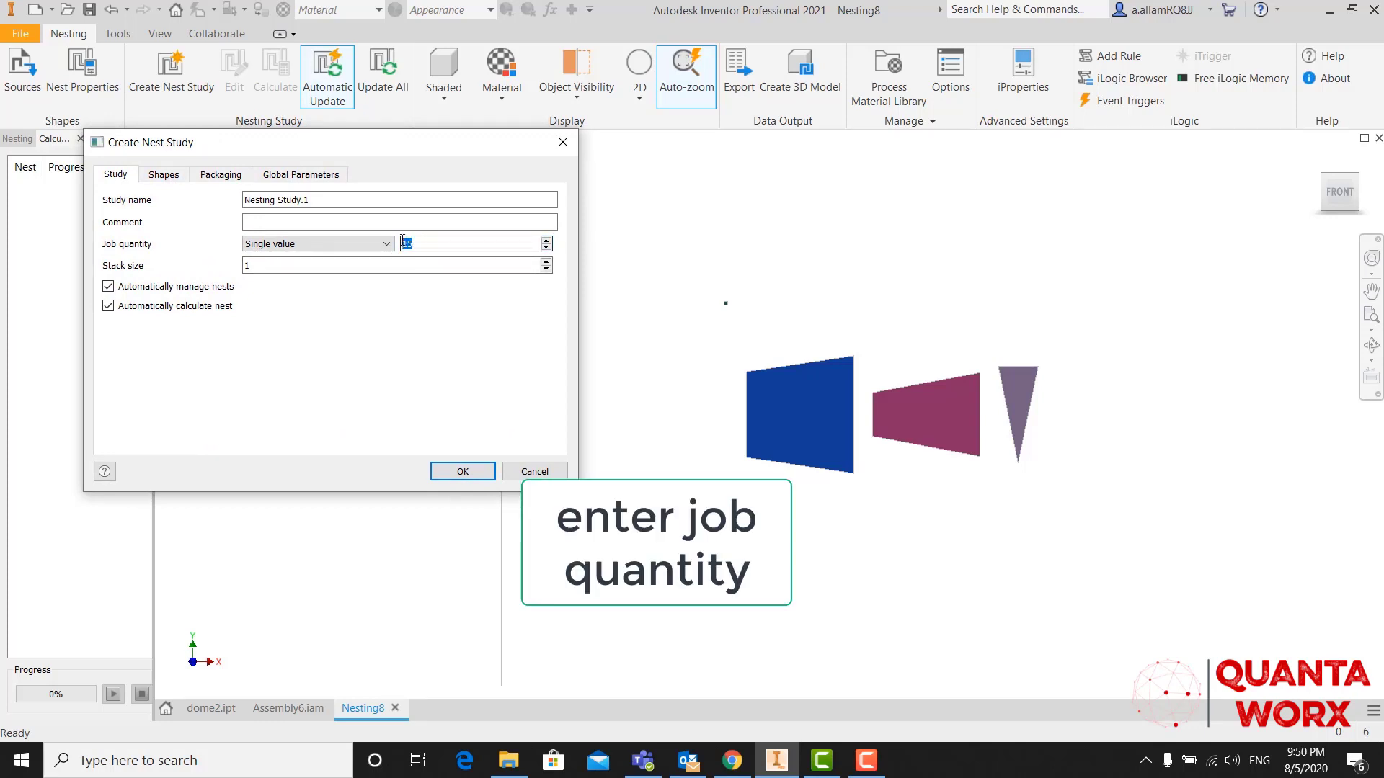
Step: Exclude the dome2 shape from the nest study, keeping the three window shapes selected
left_click(176, 177)
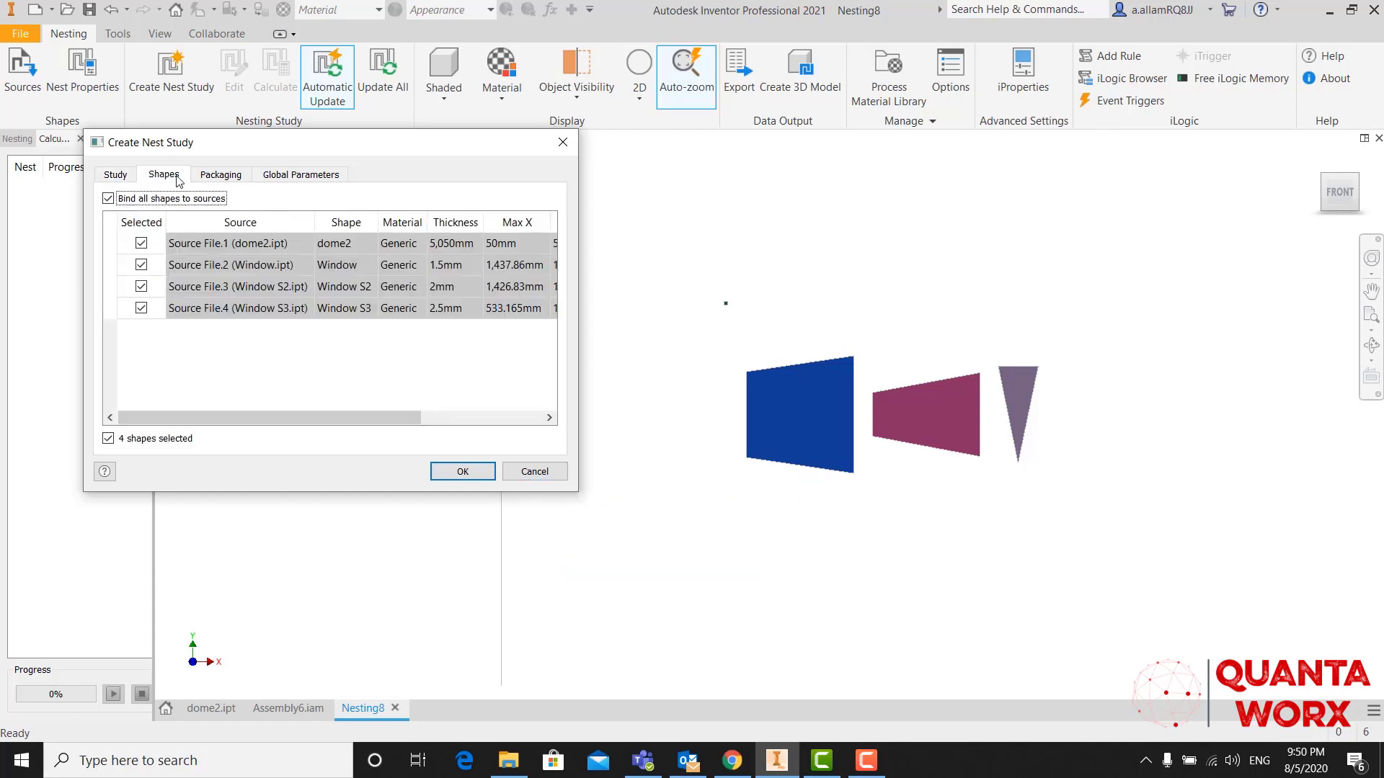
left_click(141, 244)
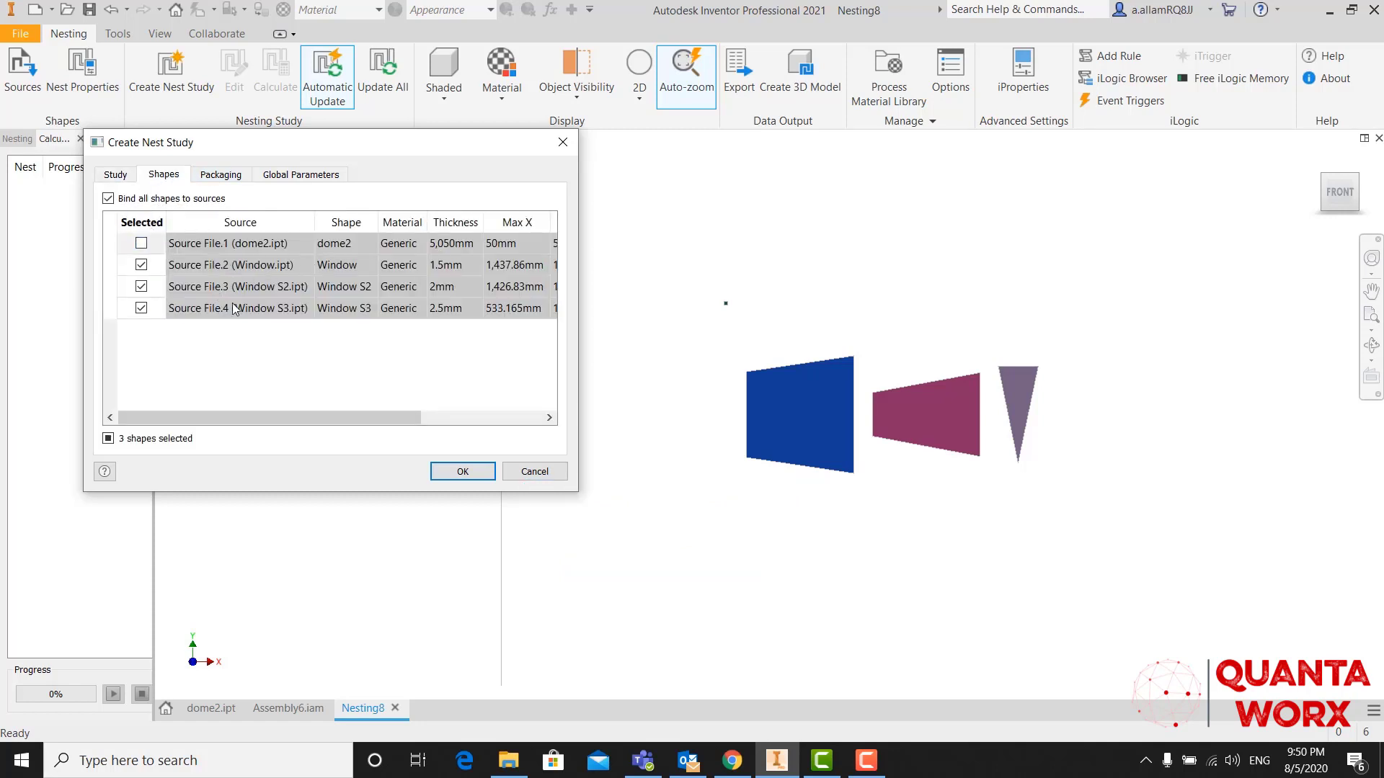
left_click_drag(291, 418, 448, 419)
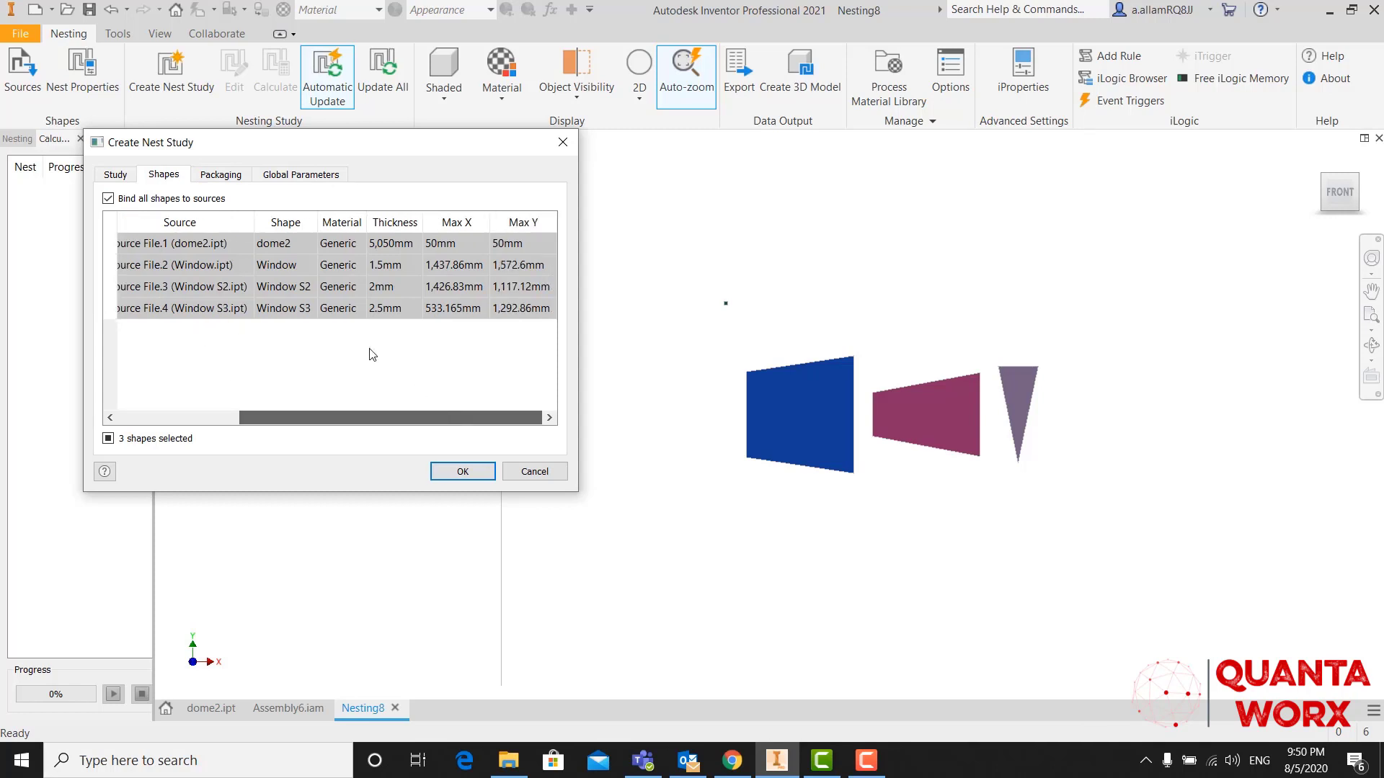
Step: Add Packaging.6 to the packagings used by the nest study
left_click(219, 175)
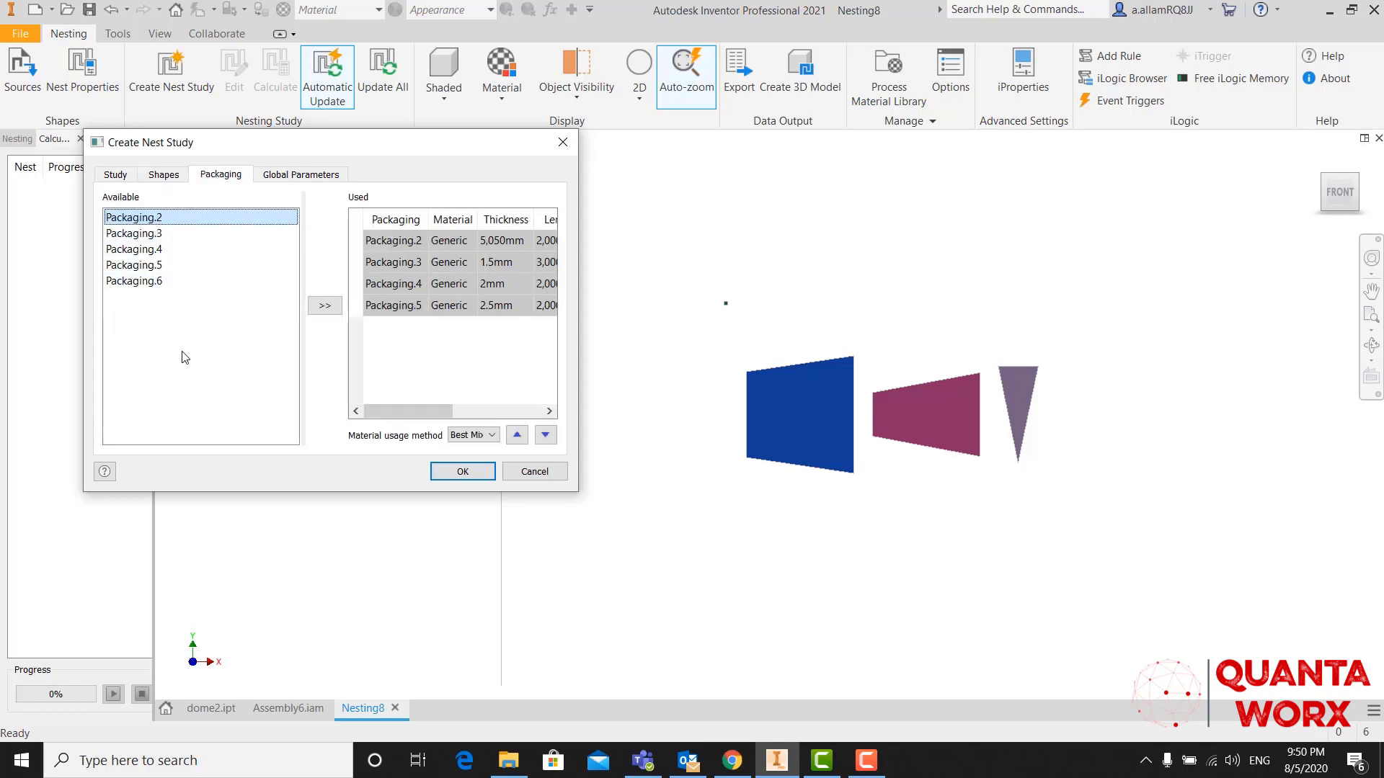
left_click(146, 282)
left_click(325, 306)
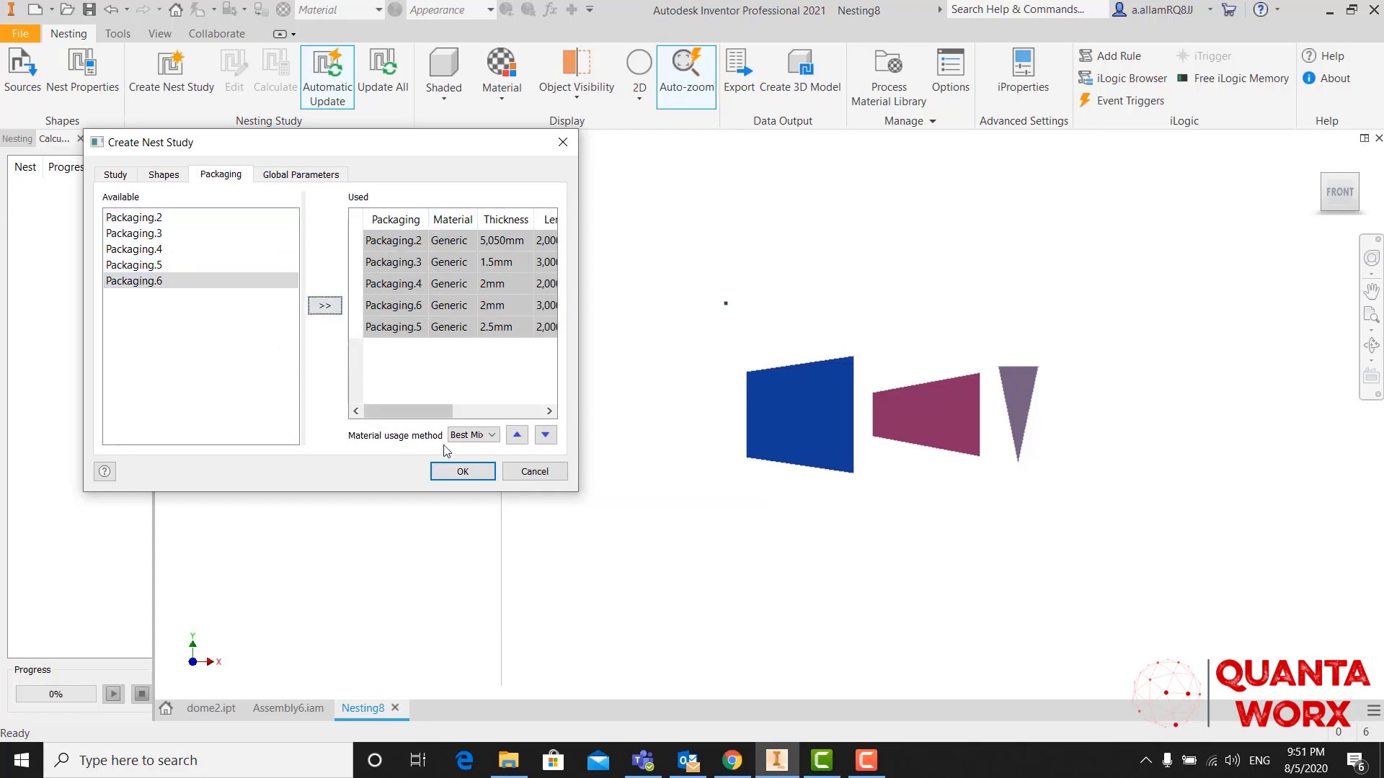
Step: Create the nest study with the Best Mix material usage method and remnant optimization set to Minimize length x width
left_click(469, 435)
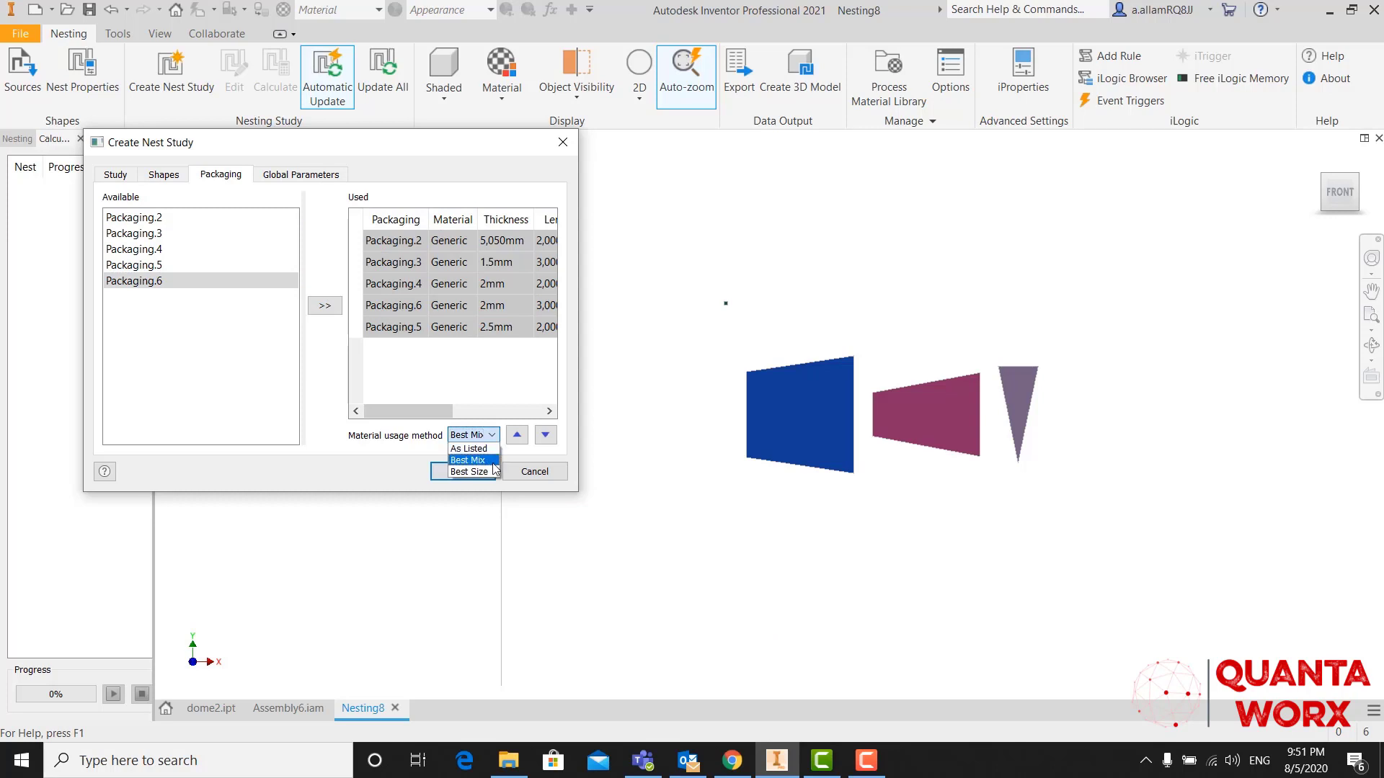
left_click(469, 459)
left_click(303, 177)
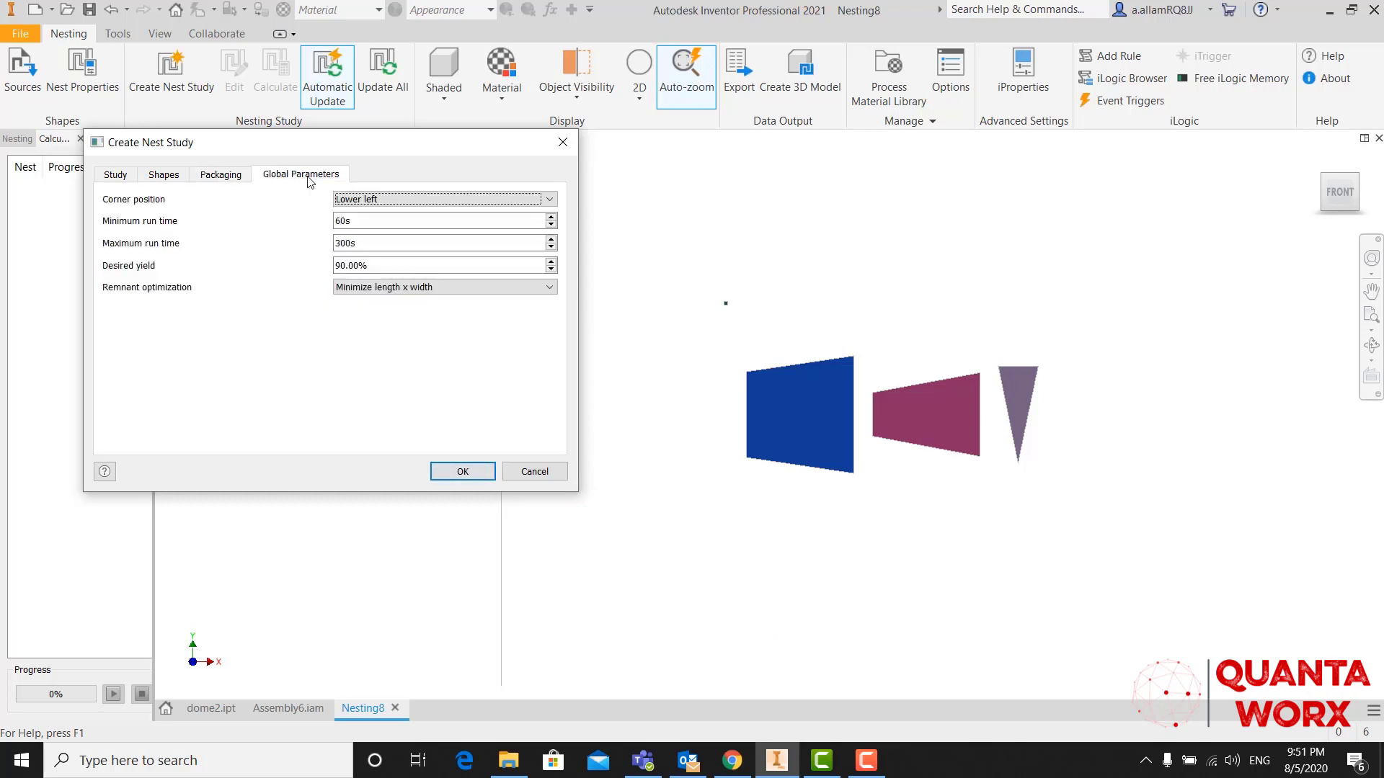
left_click(451, 288)
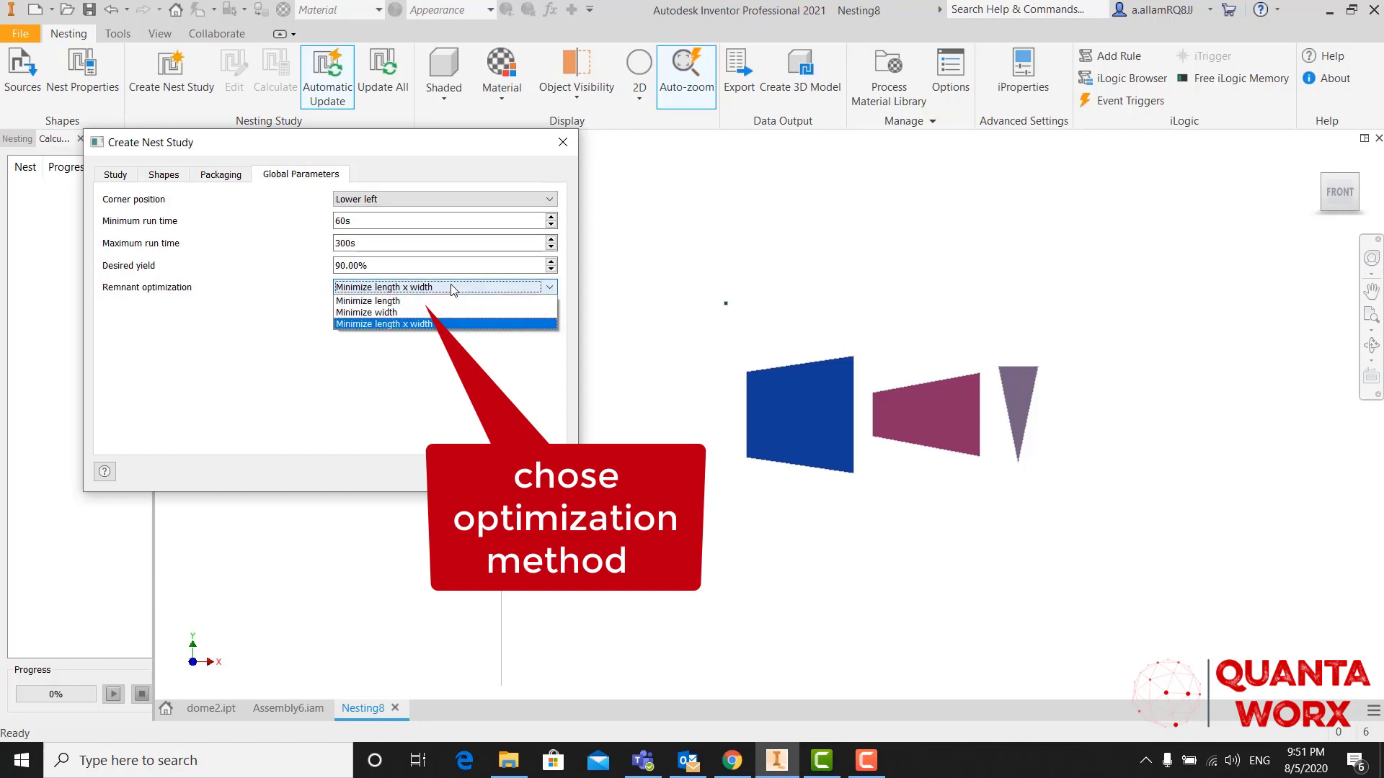
left_click(424, 323)
left_click(549, 468)
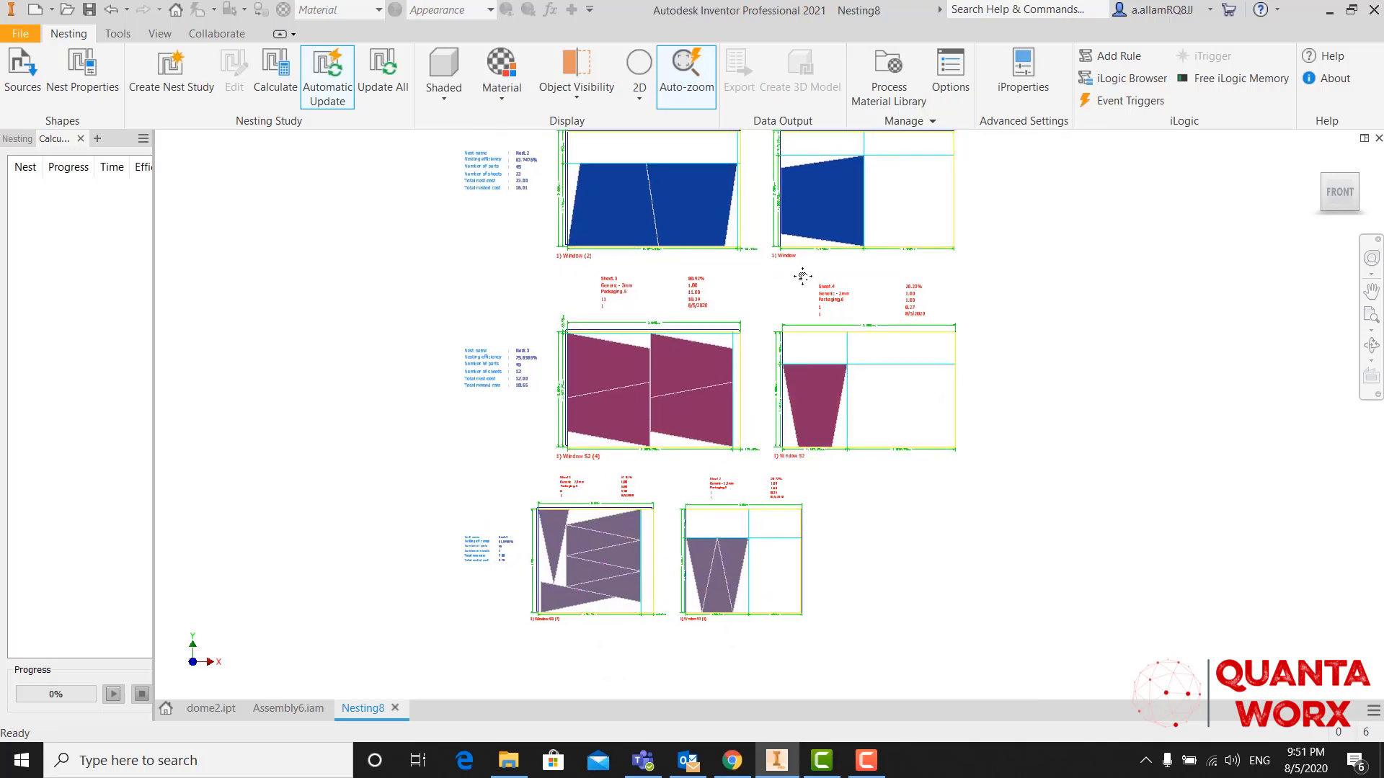
Step: Open the HTML report of Nest.2, examine its nesting properties, source parts, inventory, sheet details and charts, and close it
left_click(20, 138)
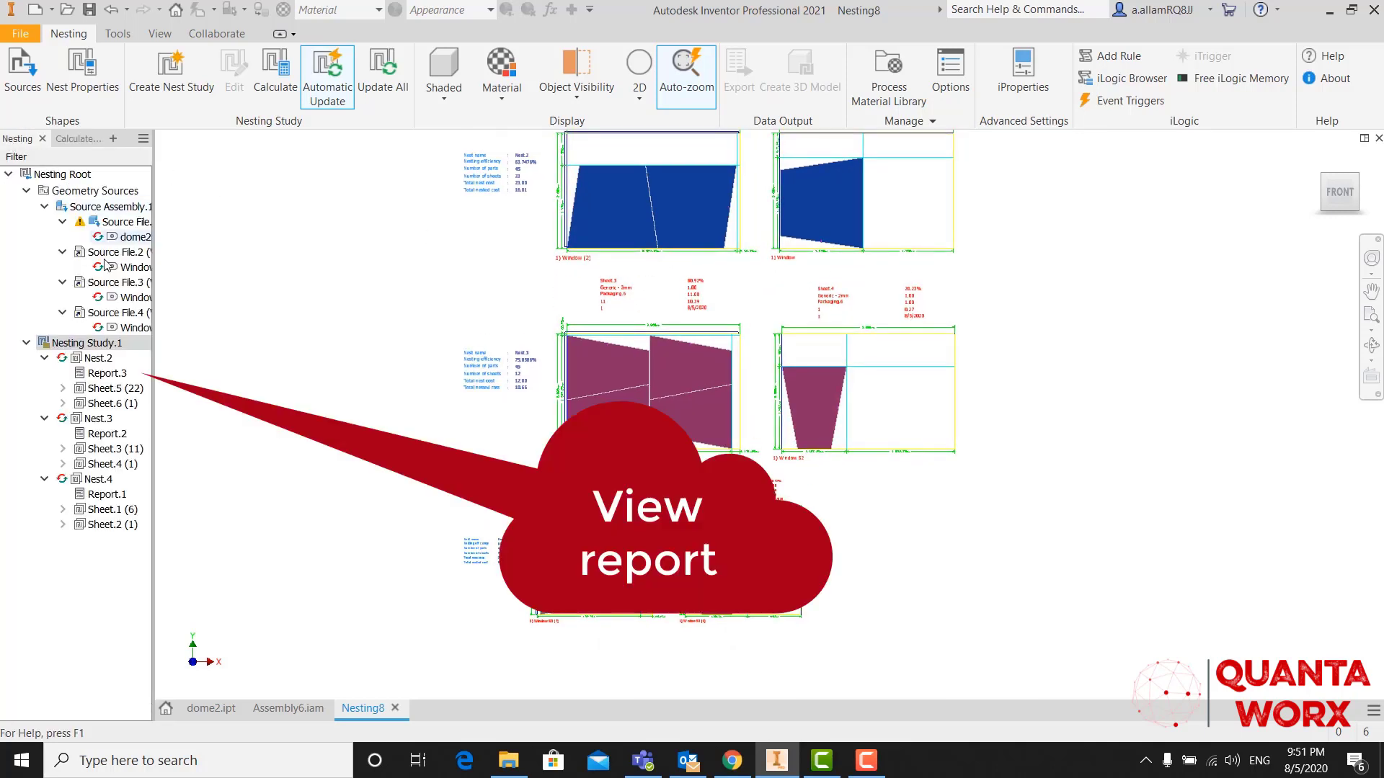
double_click(115, 375)
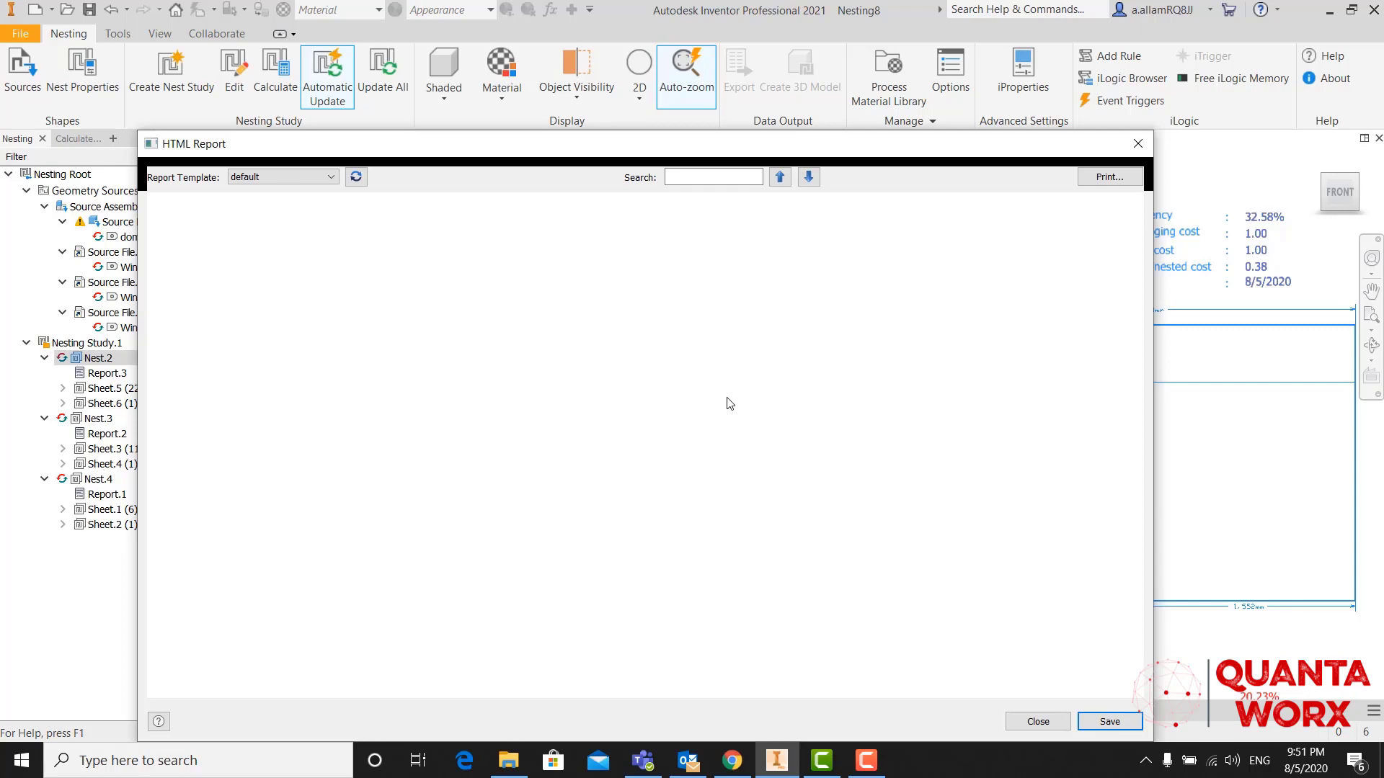
scroll(620, 415, "down", 10)
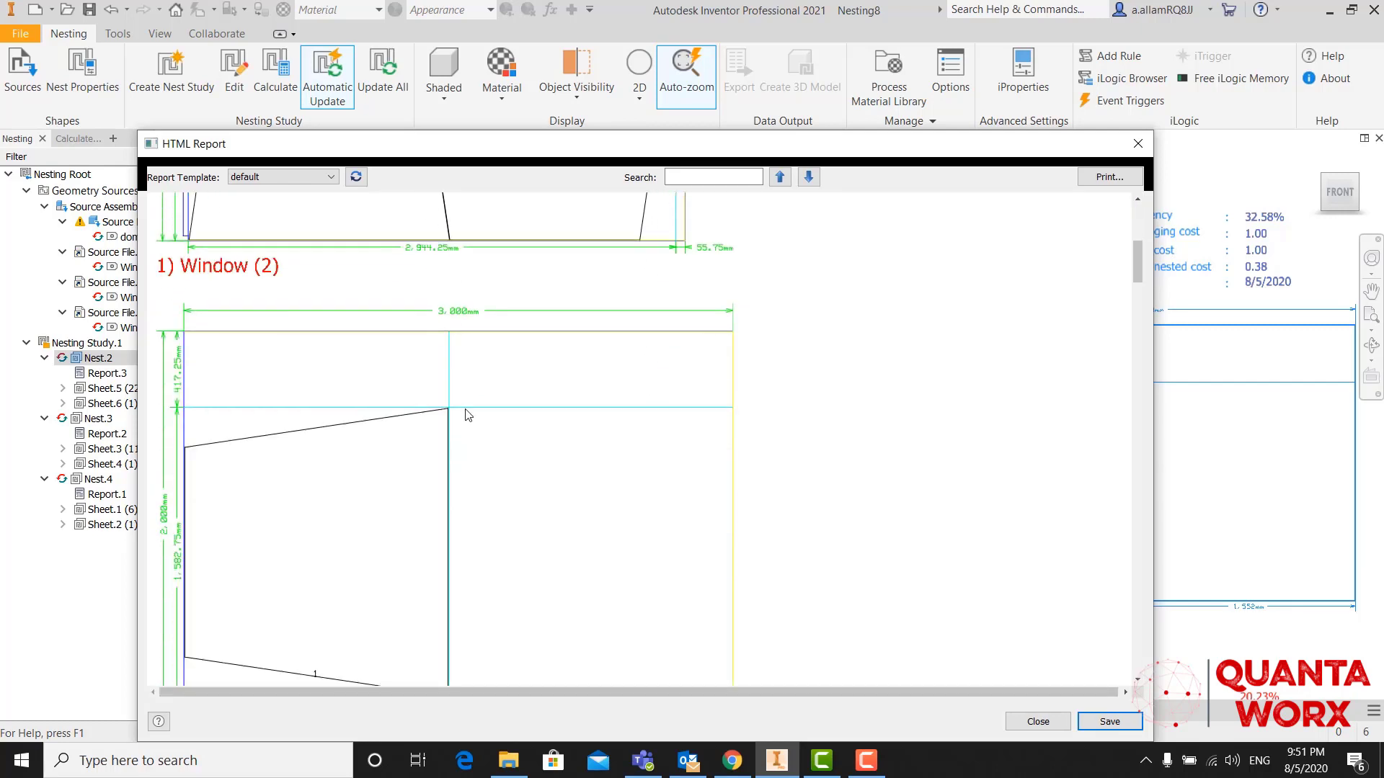
scroll(461, 416, "down", 6)
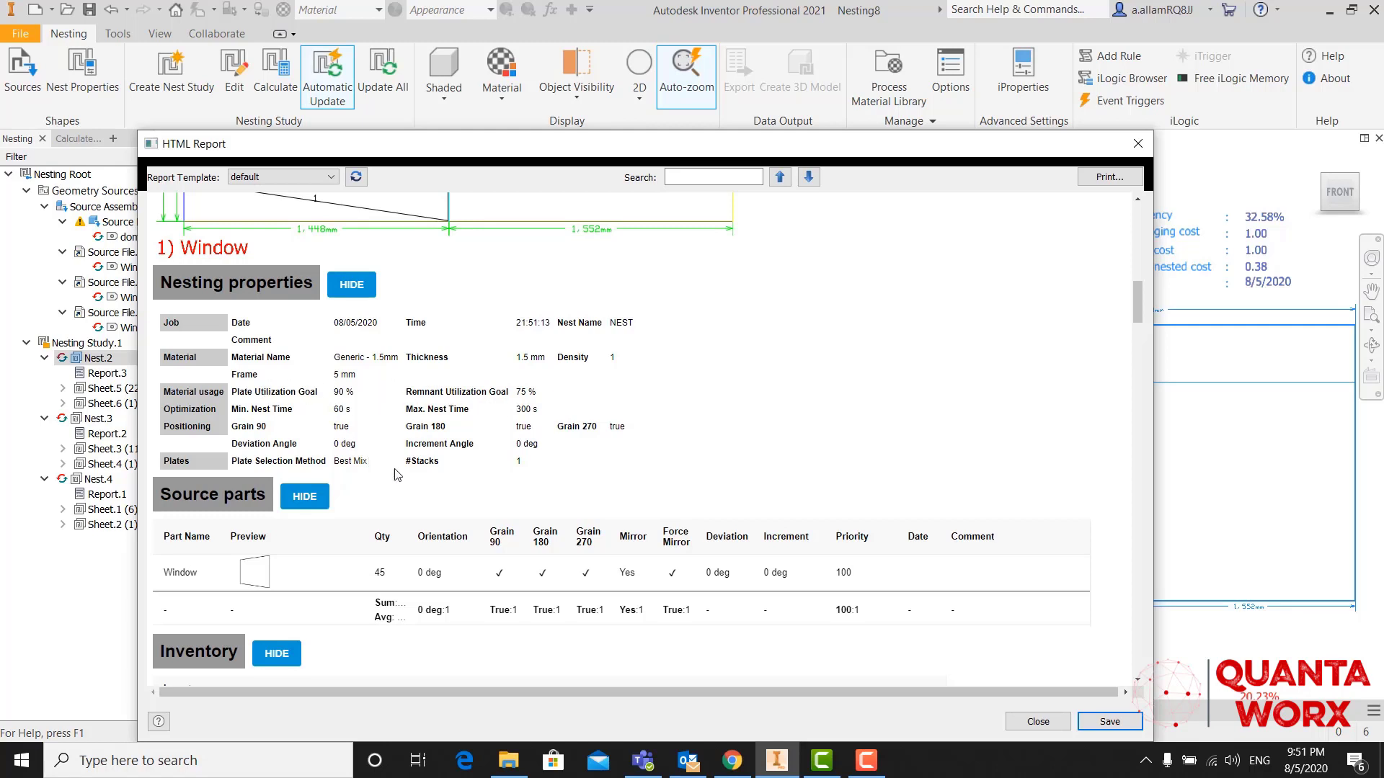
scroll(596, 375, "down", 5)
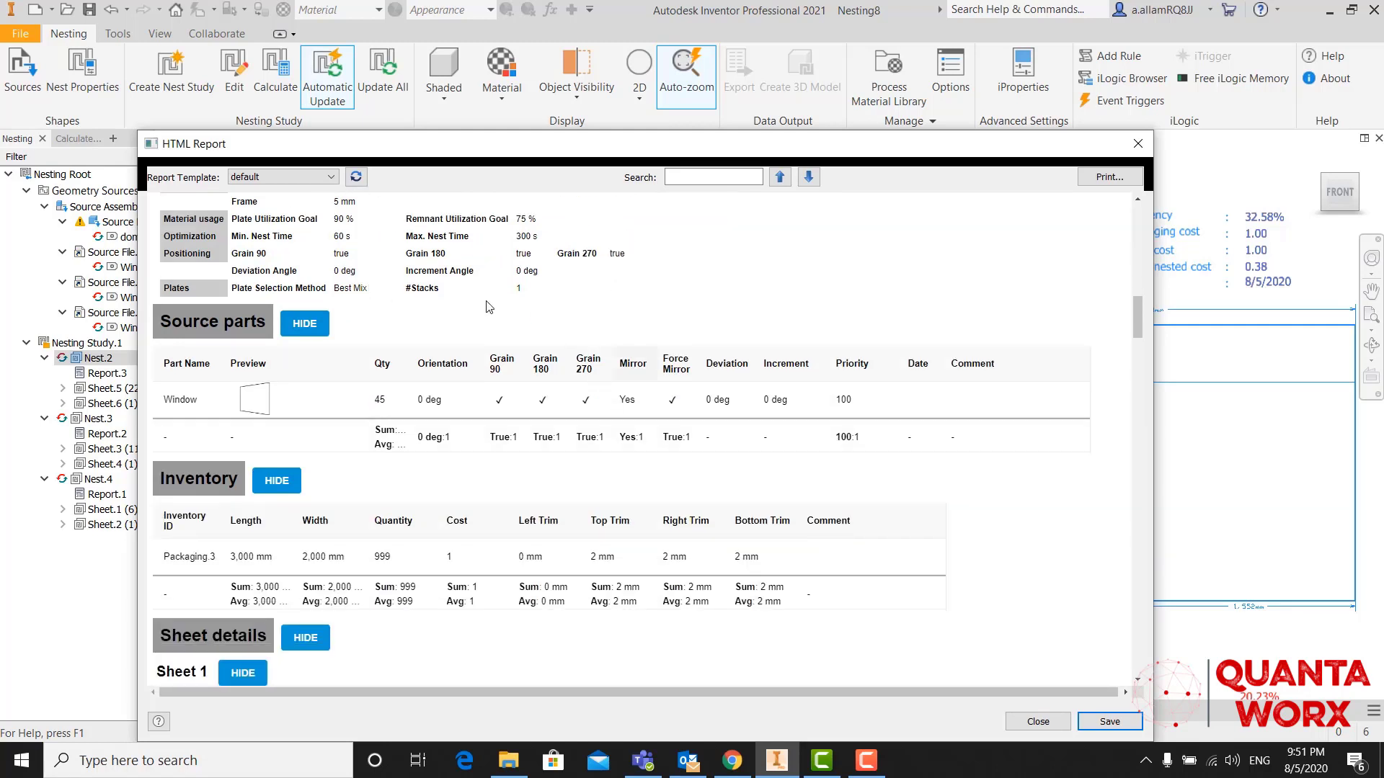
scroll(327, 353, "down", 10)
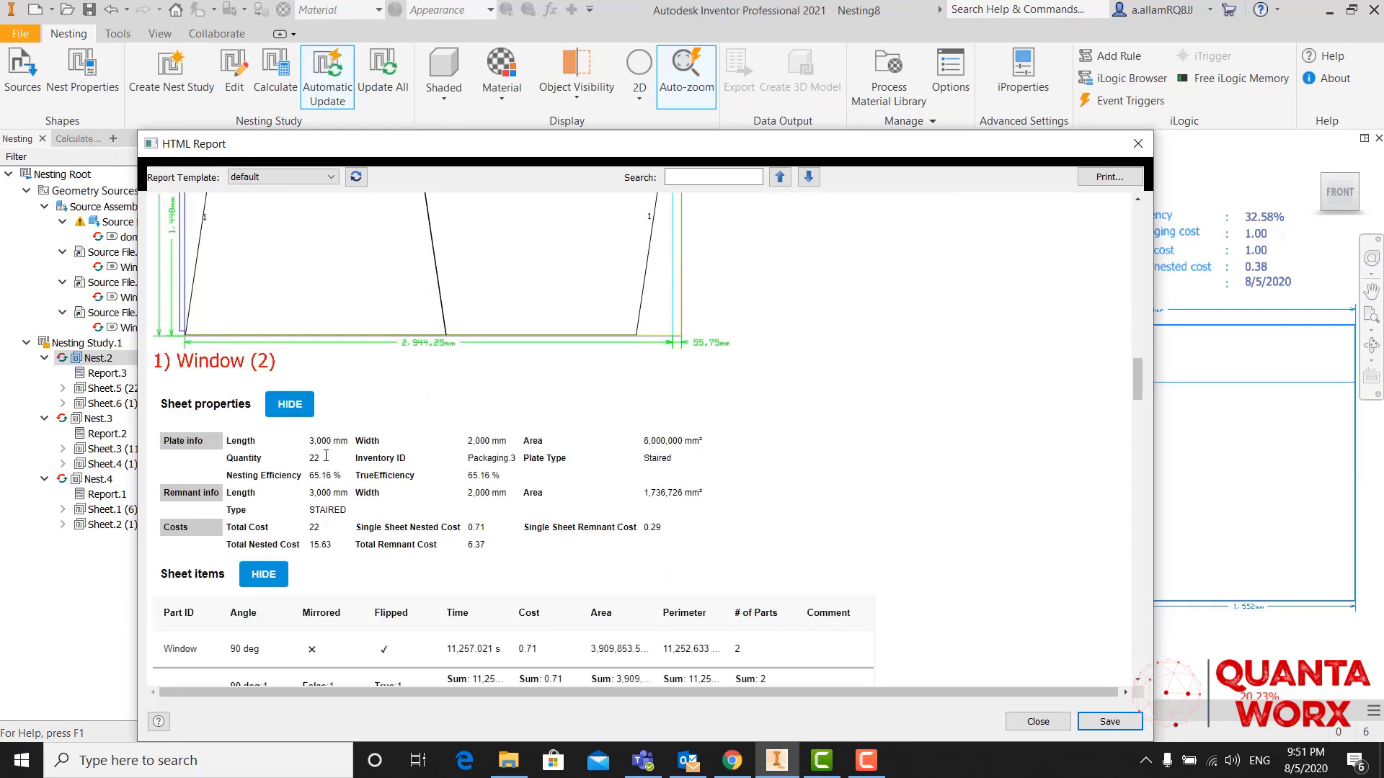
scroll(325, 455, "down", 8)
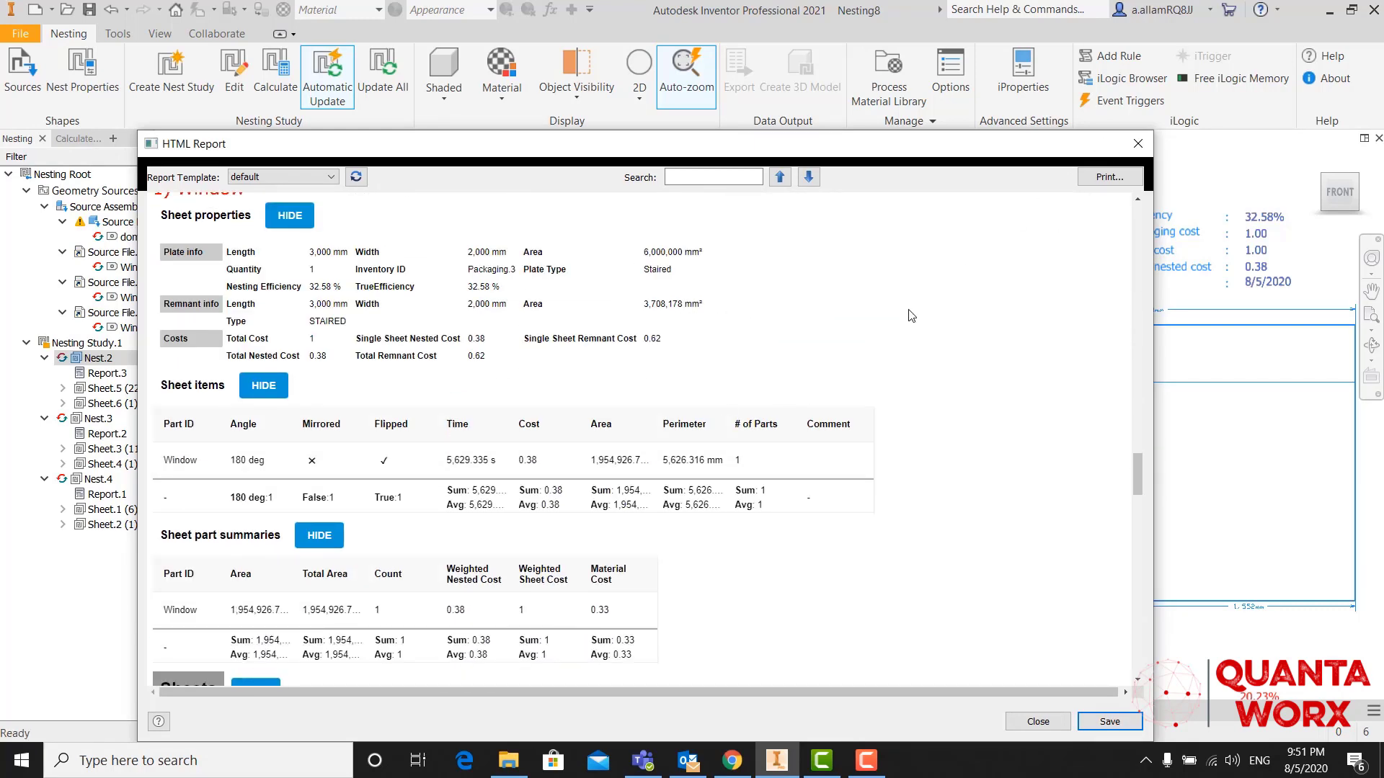
scroll(781, 414, "down", 4)
scroll(781, 414, "down", 12)
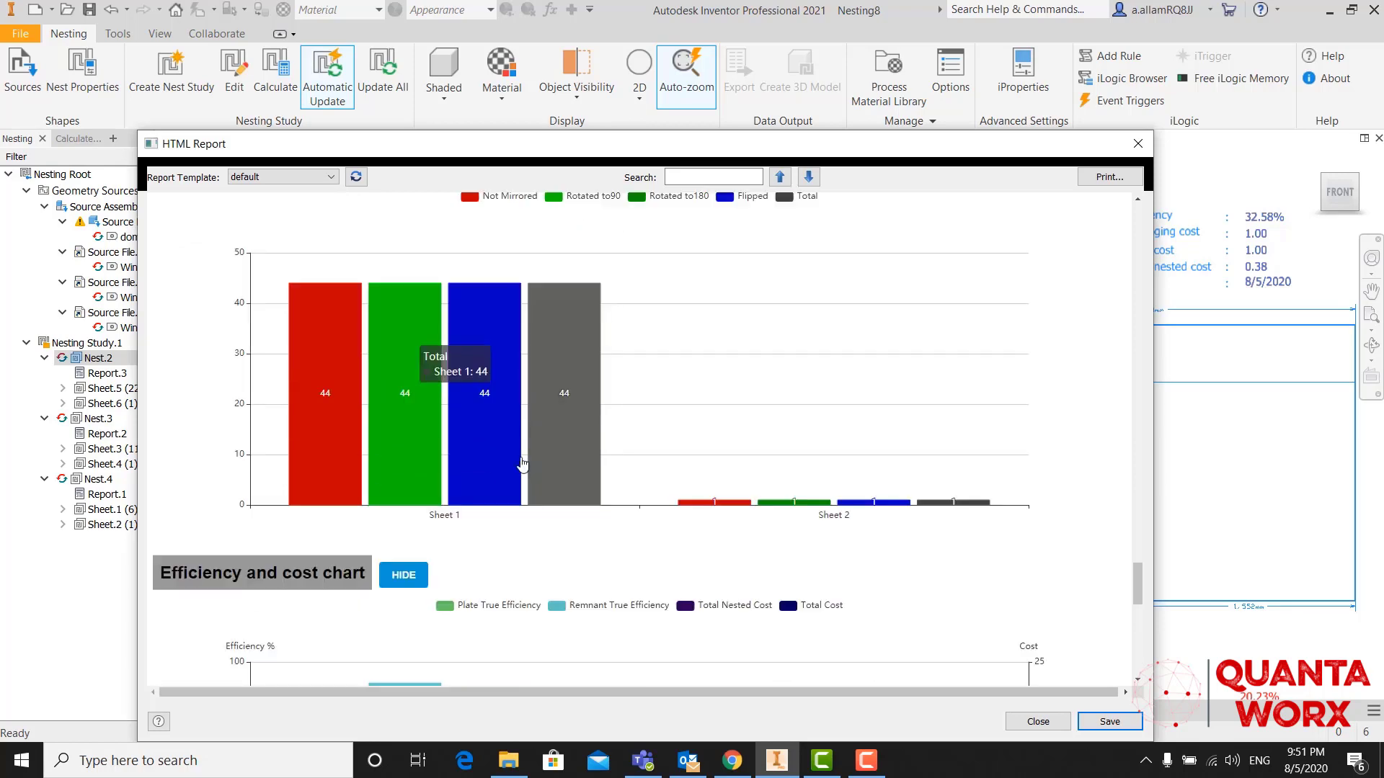
scroll(870, 449, "down", 6)
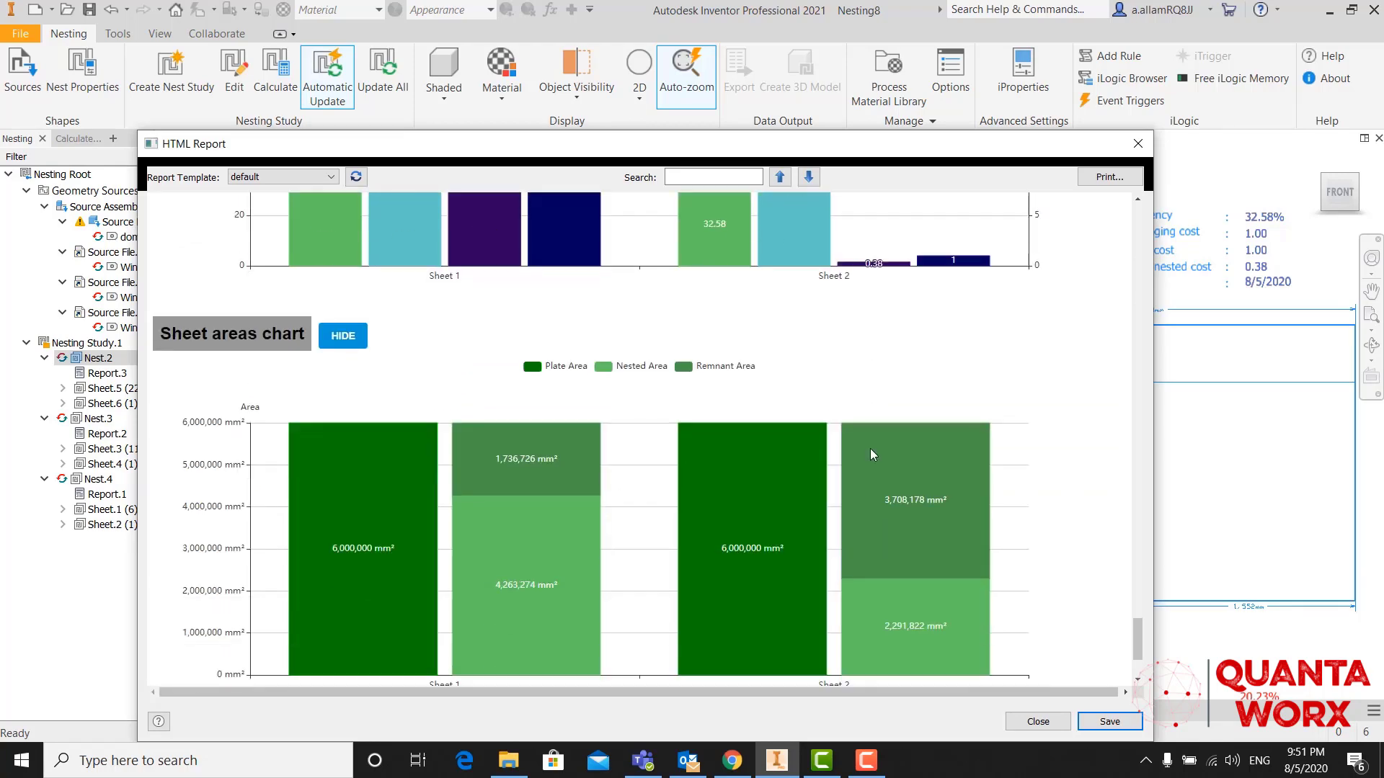
left_click(1138, 143)
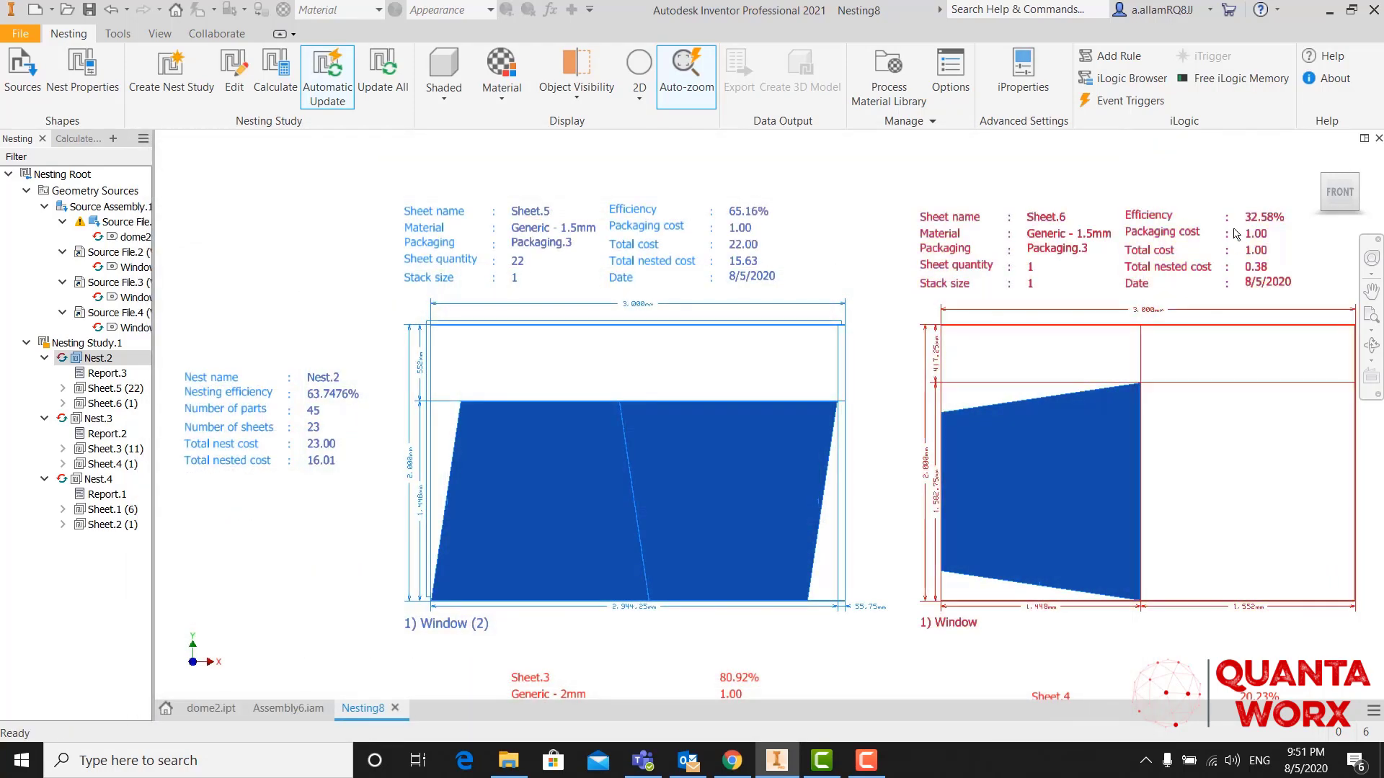
Step: Examine the nested sheet layouts and the efficiency and cost summaries of Nest.2, Nest.3 and Nest.4
middle_click_drag(1225, 224, 1078, 275)
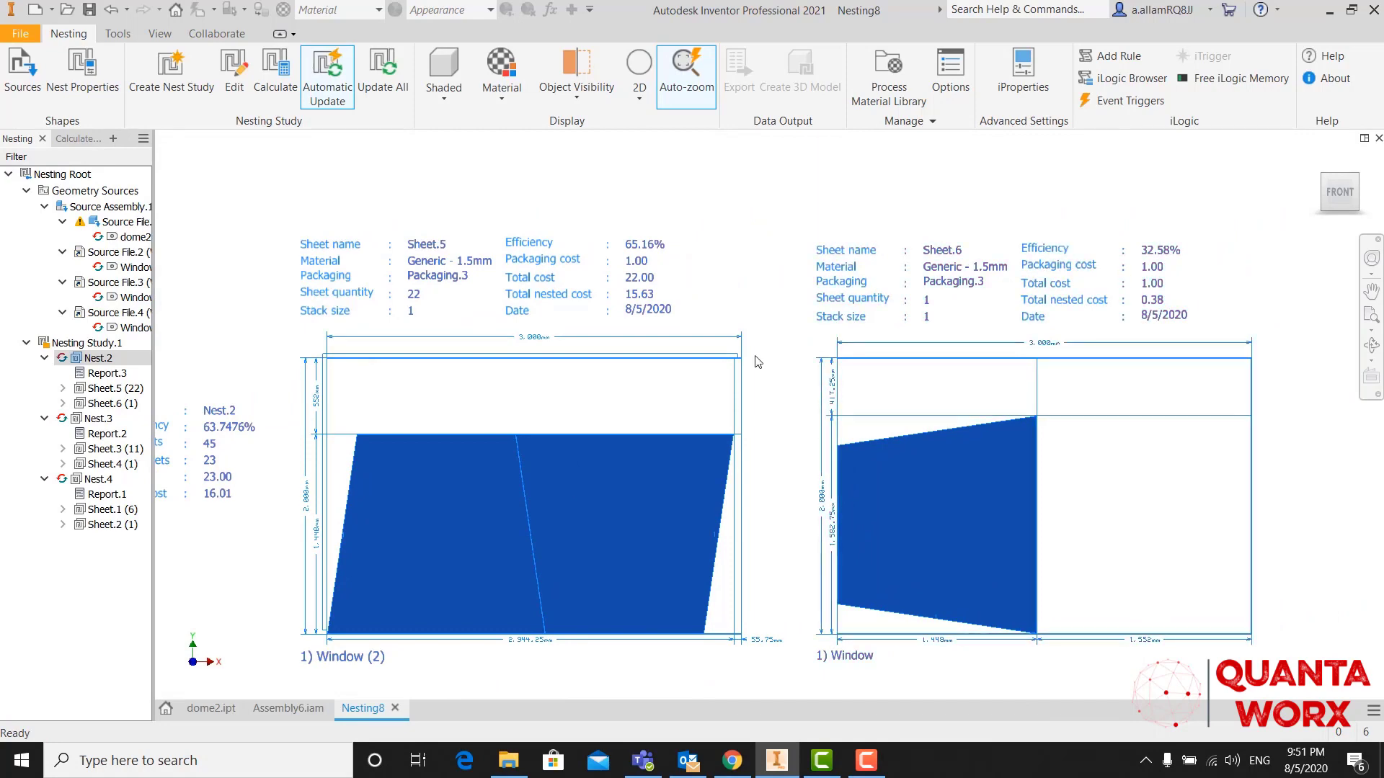
scroll(629, 375, "down", 5)
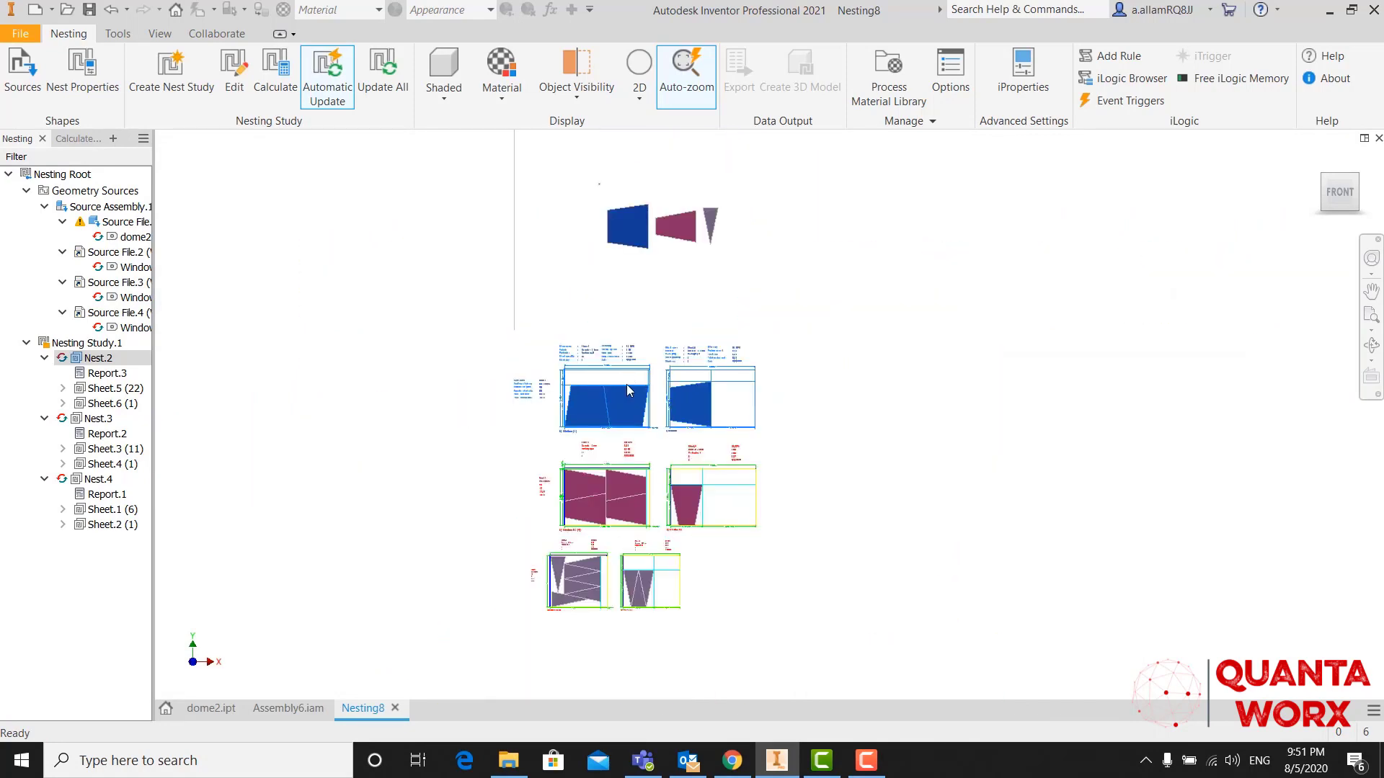
scroll(632, 351, "up", 6)
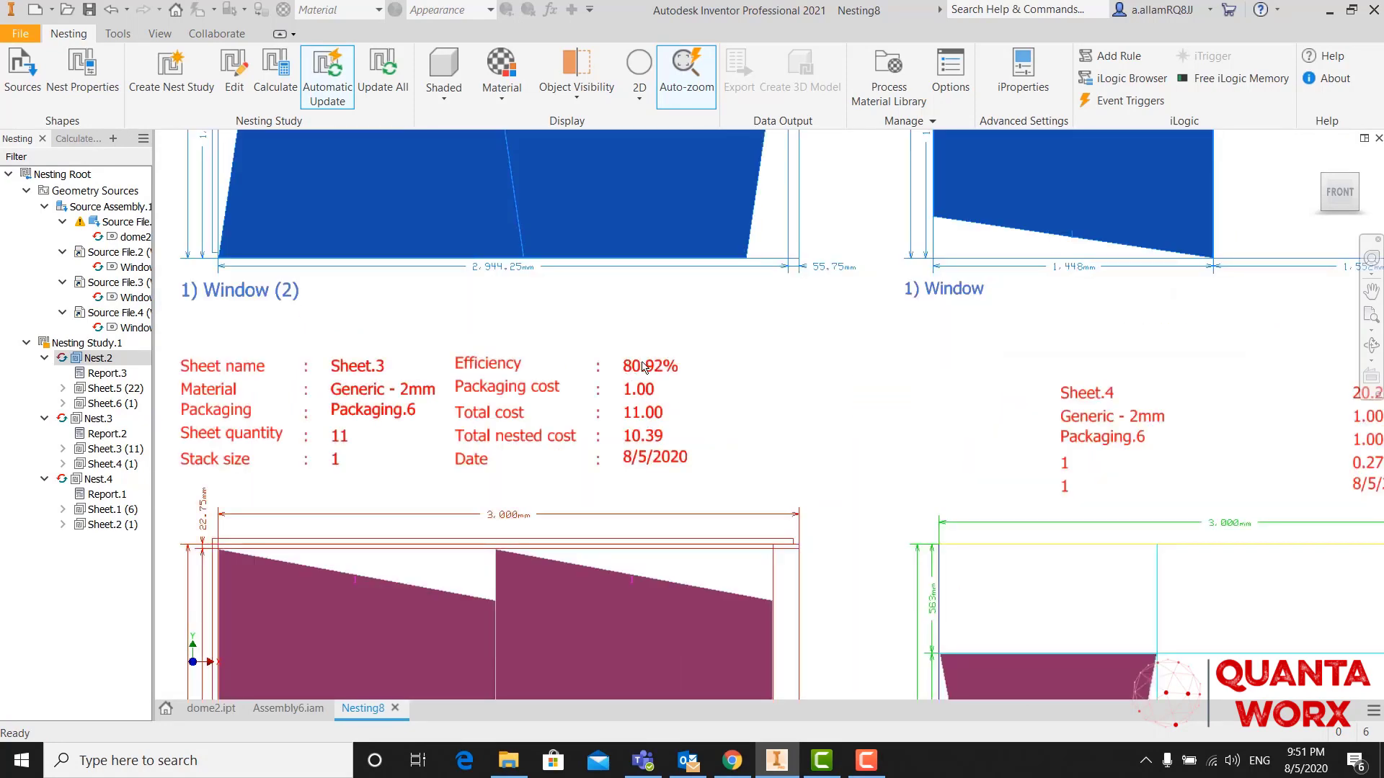
middle_click_drag(553, 433, 760, 387)
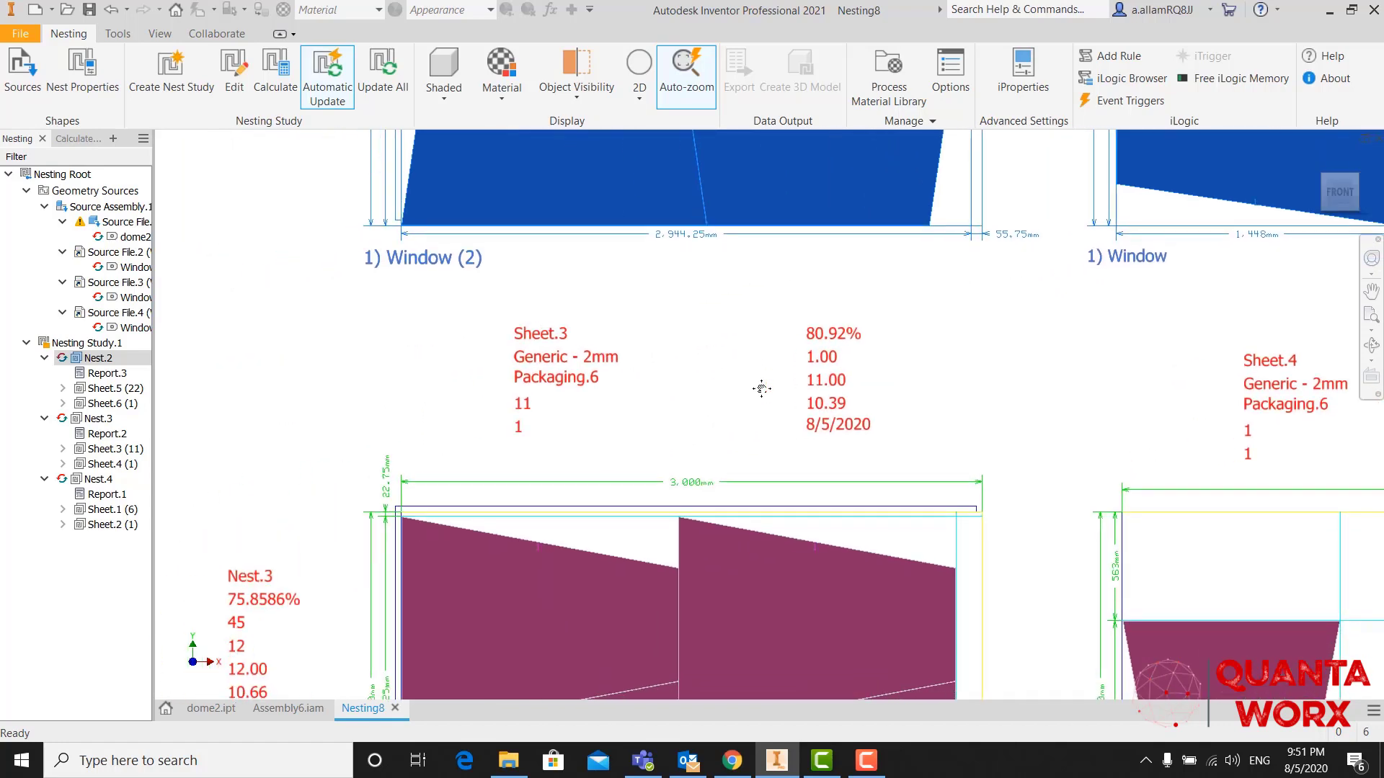
middle_click_drag(869, 459, 879, 256)
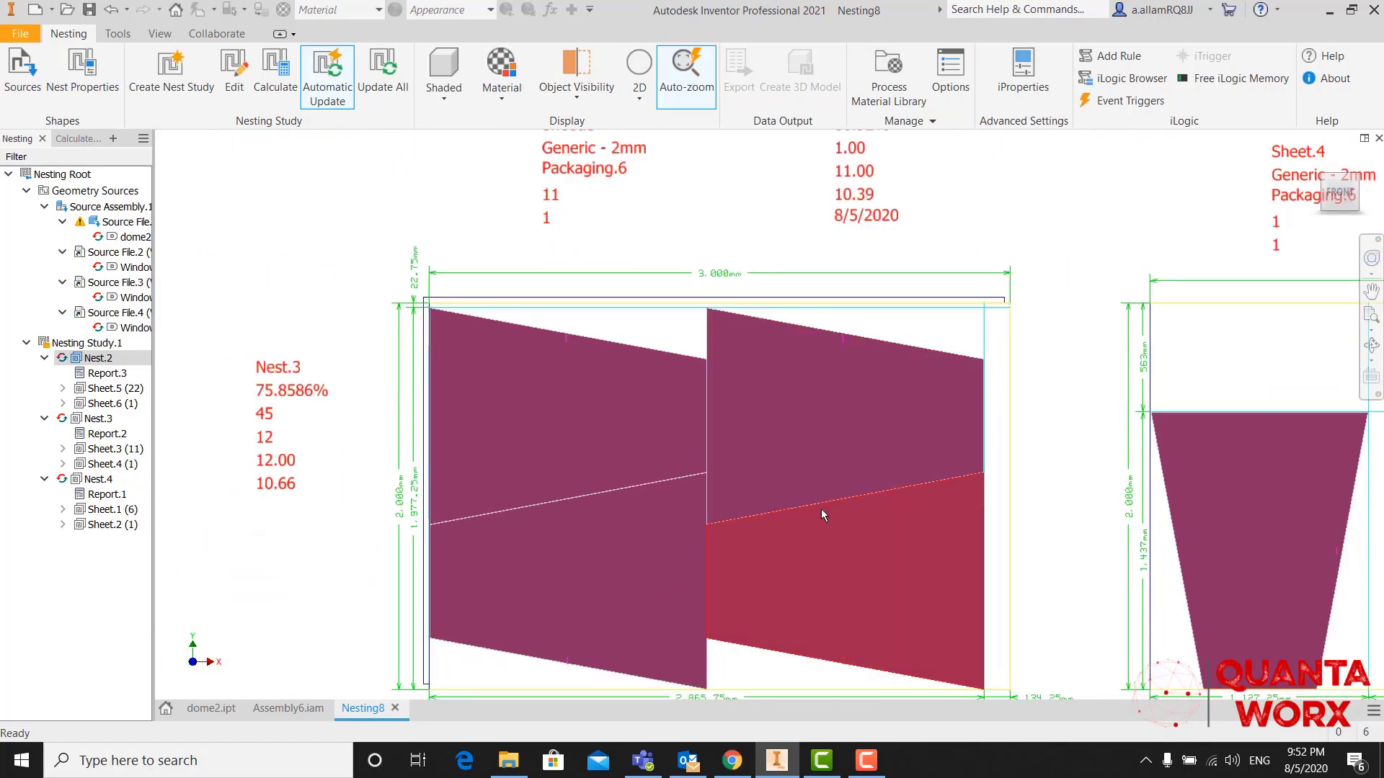
scroll(824, 510, "down", 2)
middle_click_drag(827, 512, 629, 436)
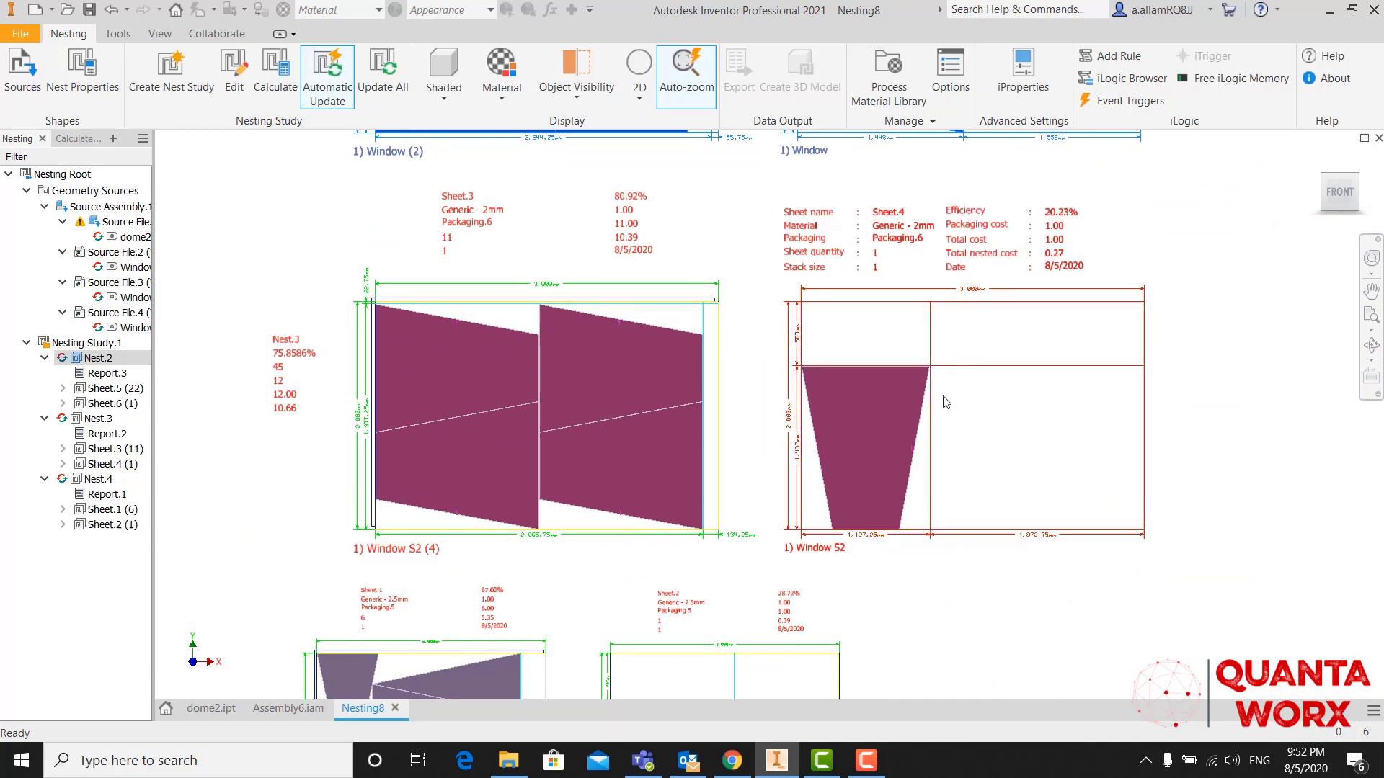
middle_click_drag(859, 407, 929, 427)
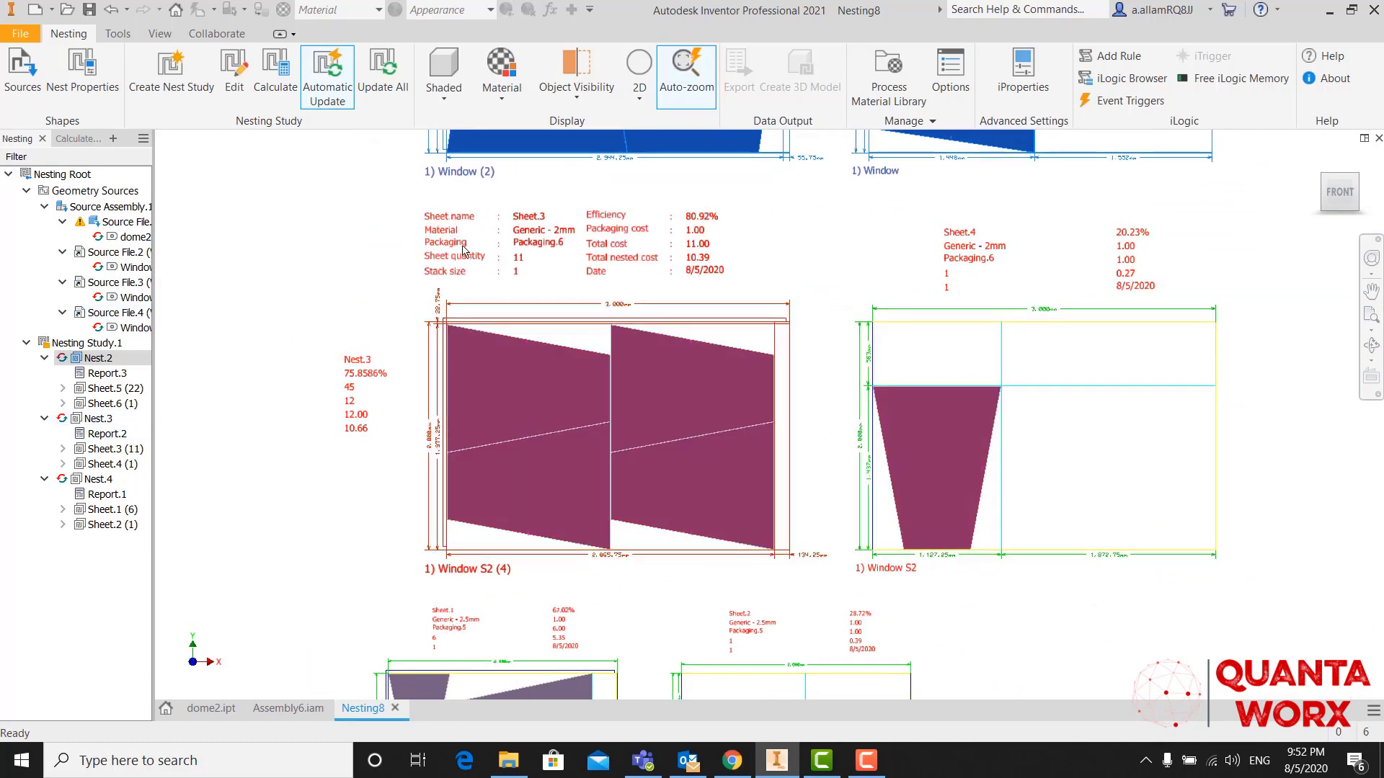
middle_click_drag(342, 377, 387, 231)
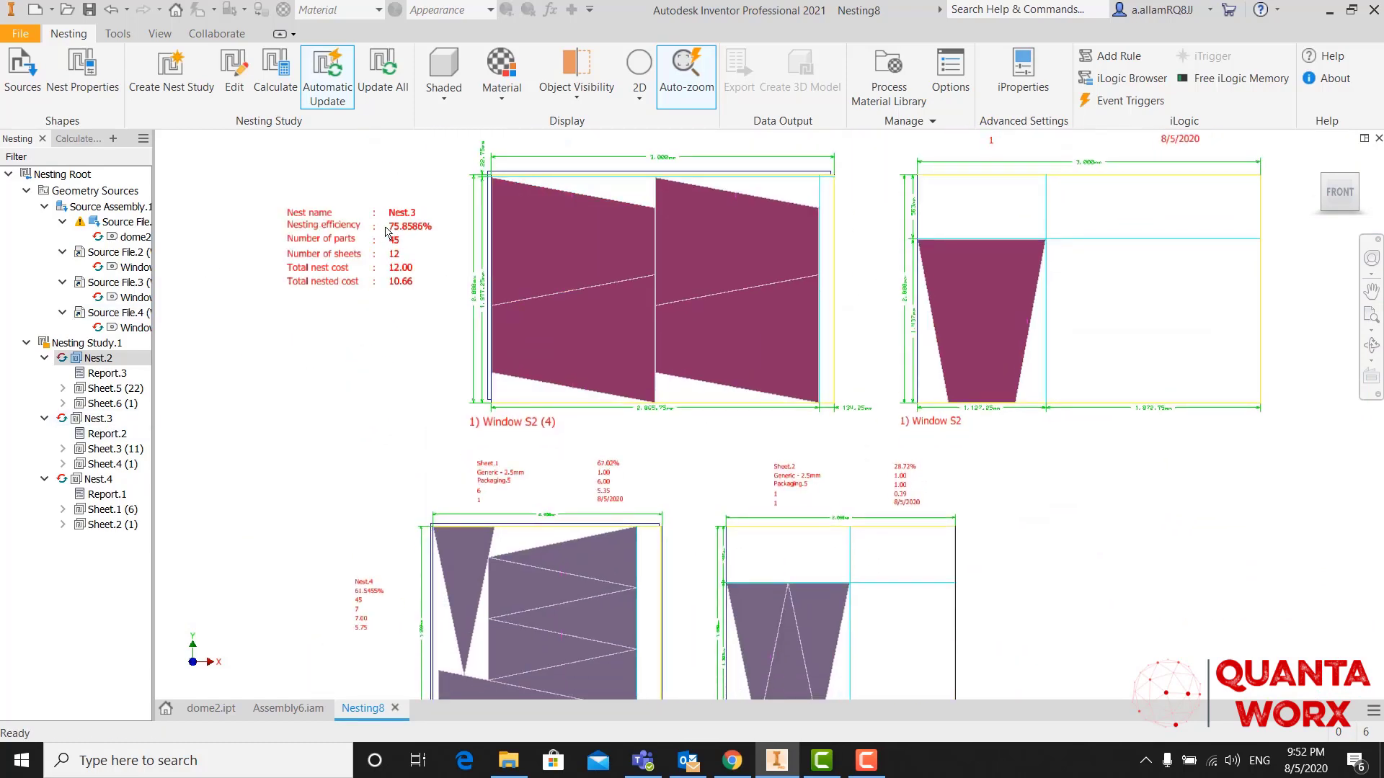
scroll(470, 528, "up", 5)
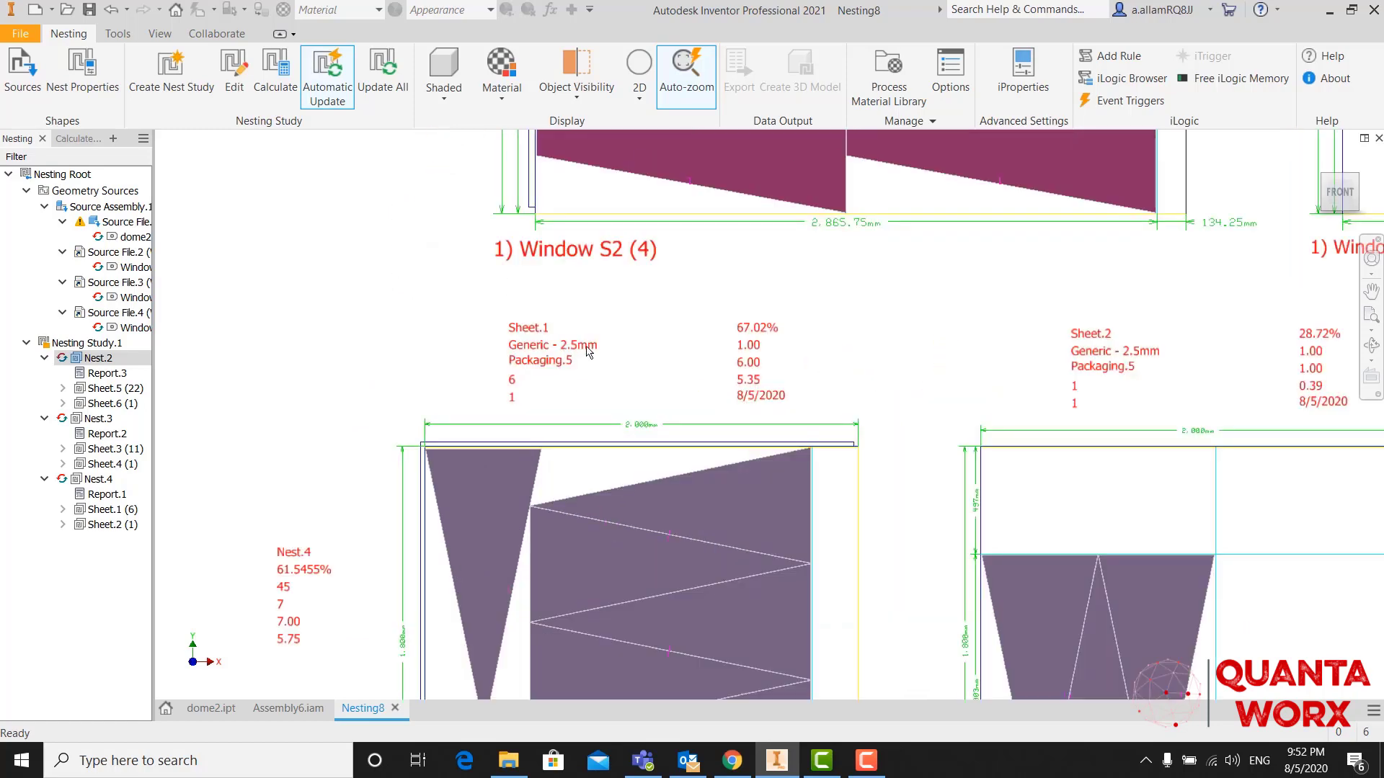
middle_click_drag(712, 443, 733, 291)
middle_click_drag(753, 431, 617, 421)
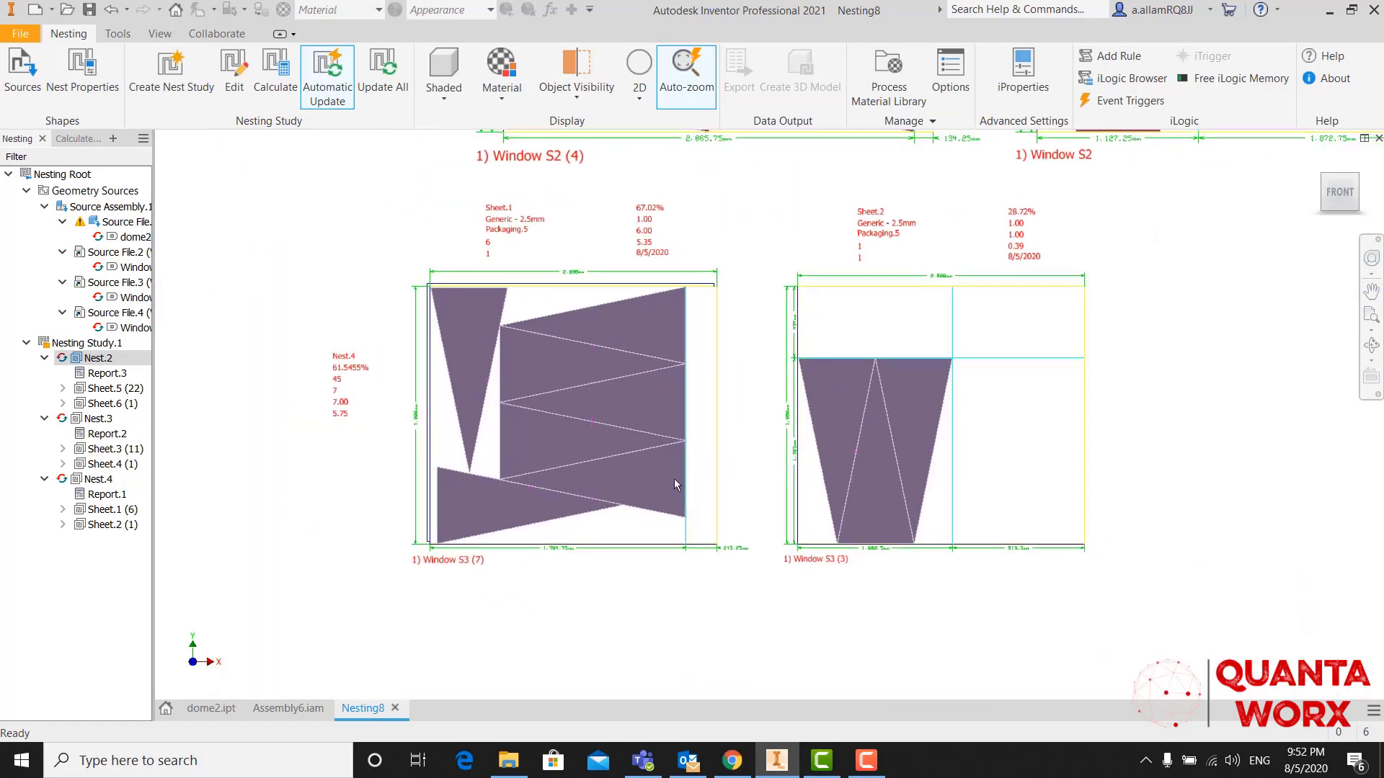
scroll(679, 402, "down", 4)
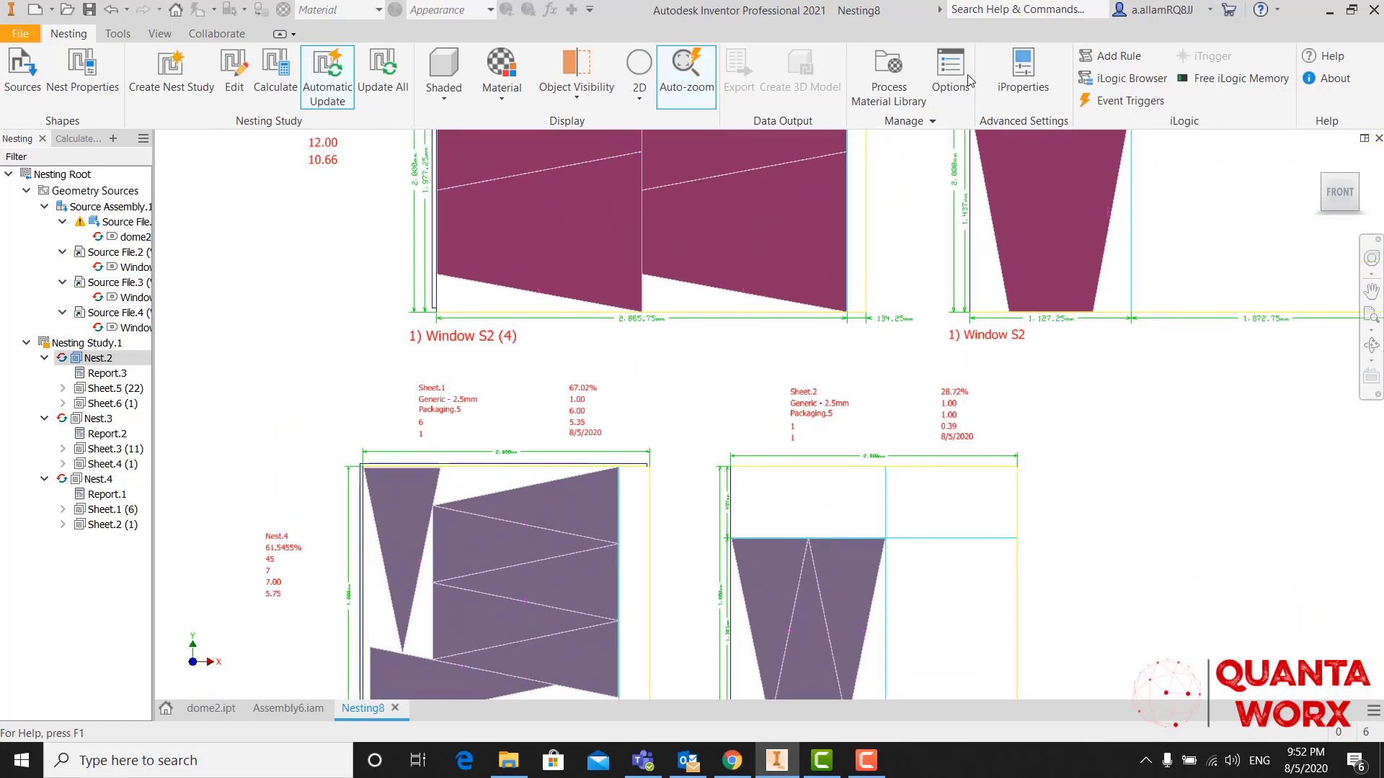
Step: Review the Extract, Export, Report and Prompting settings in the nesting options, and close the options
left_click(962, 86)
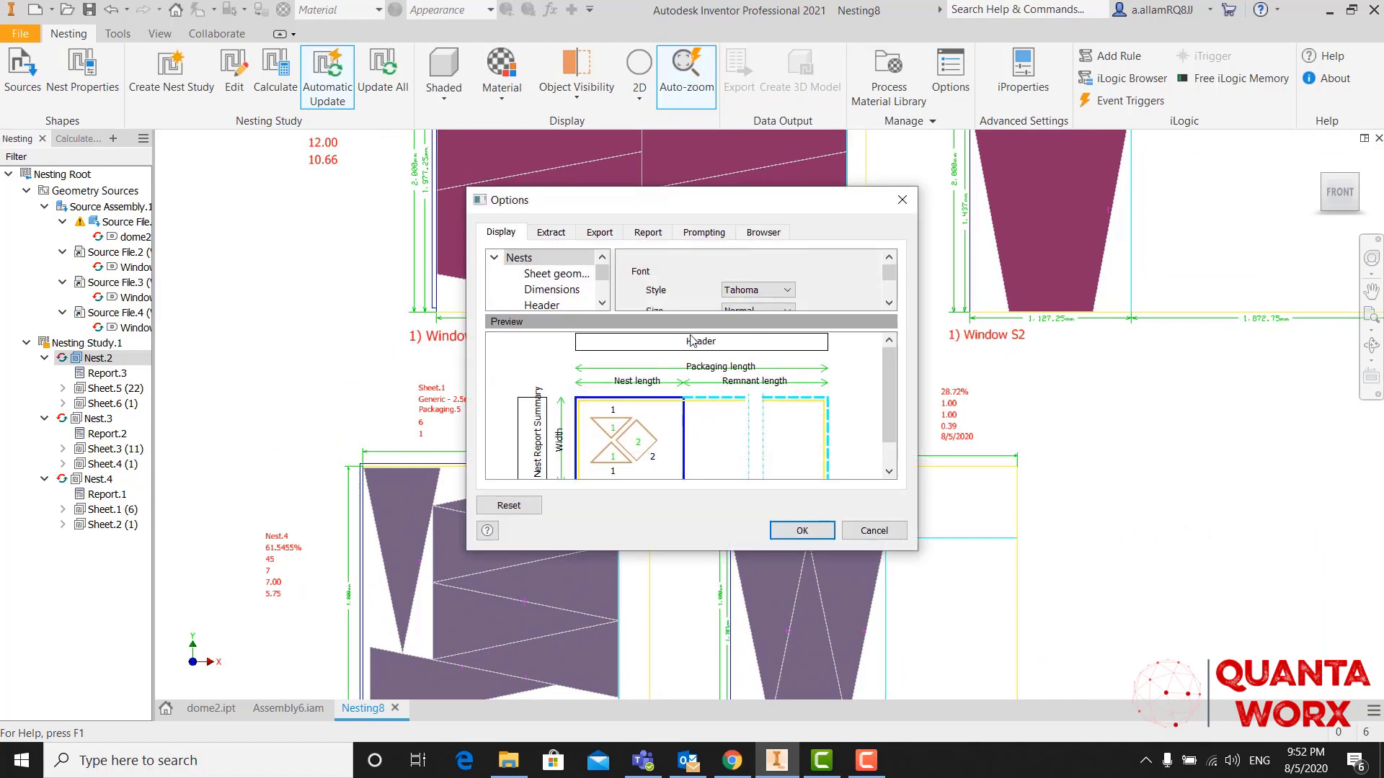
left_click(551, 233)
left_click(600, 234)
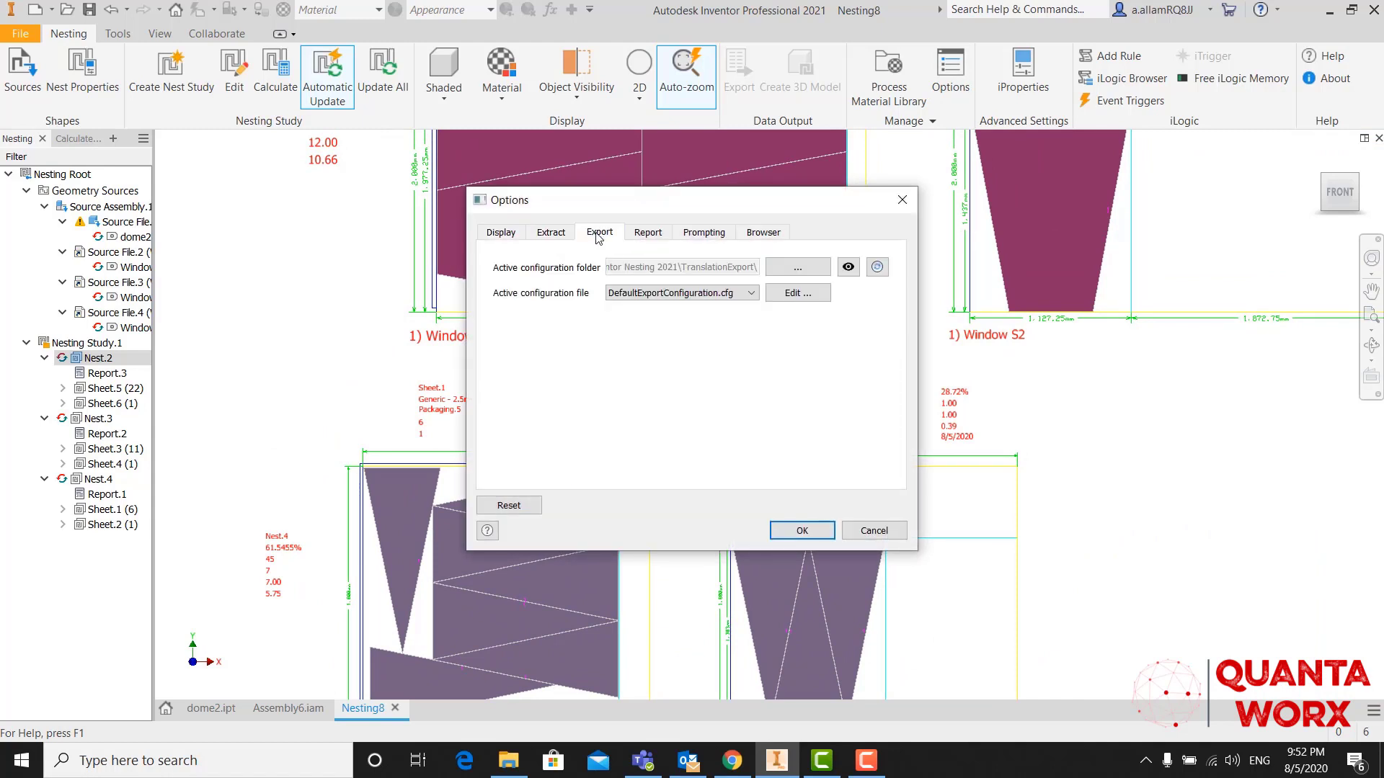
left_click(645, 235)
left_click(681, 234)
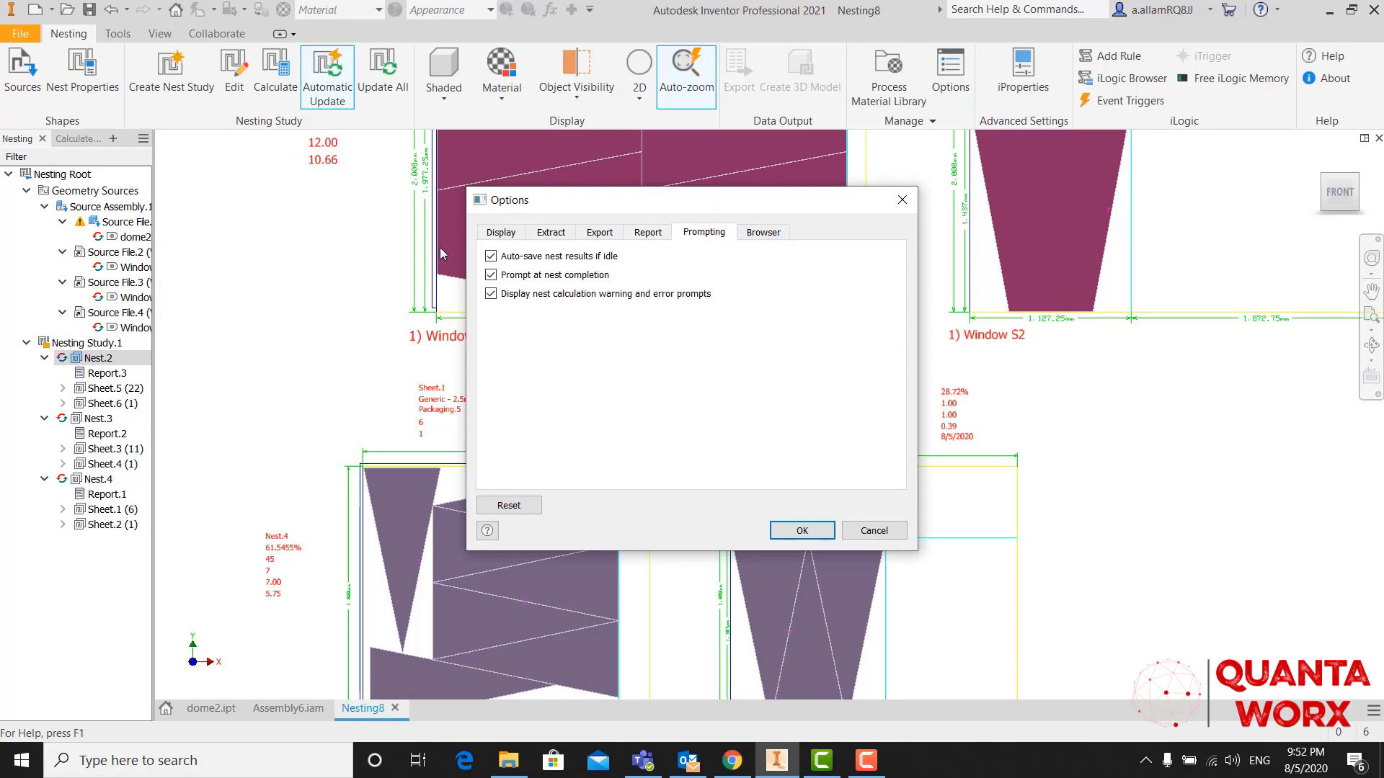
left_click(801, 531)
Step: Try to export Sheet.1 of the Nesting1 document as an AutoCAD DXF file, and cancel the export
scroll(680, 253, "down", 3)
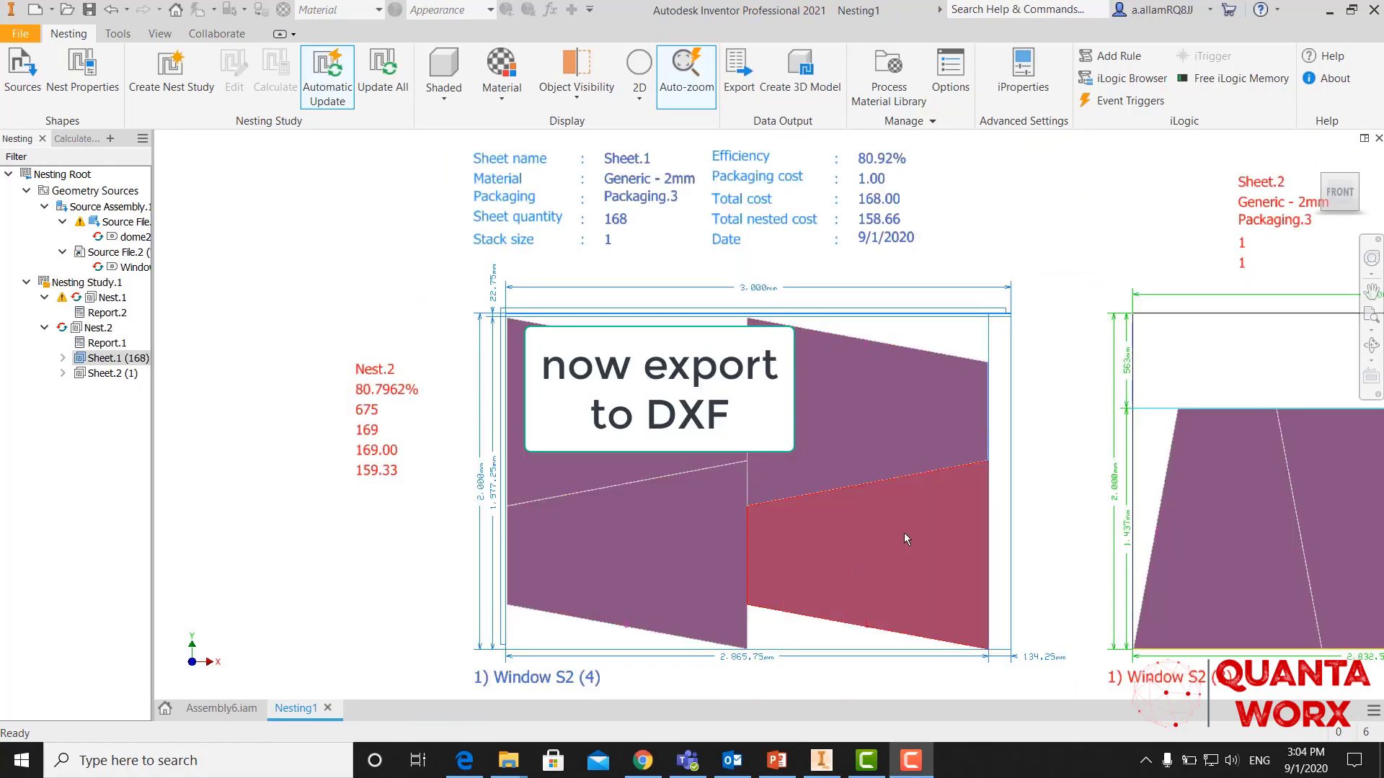
scroll(911, 504, "up", 2)
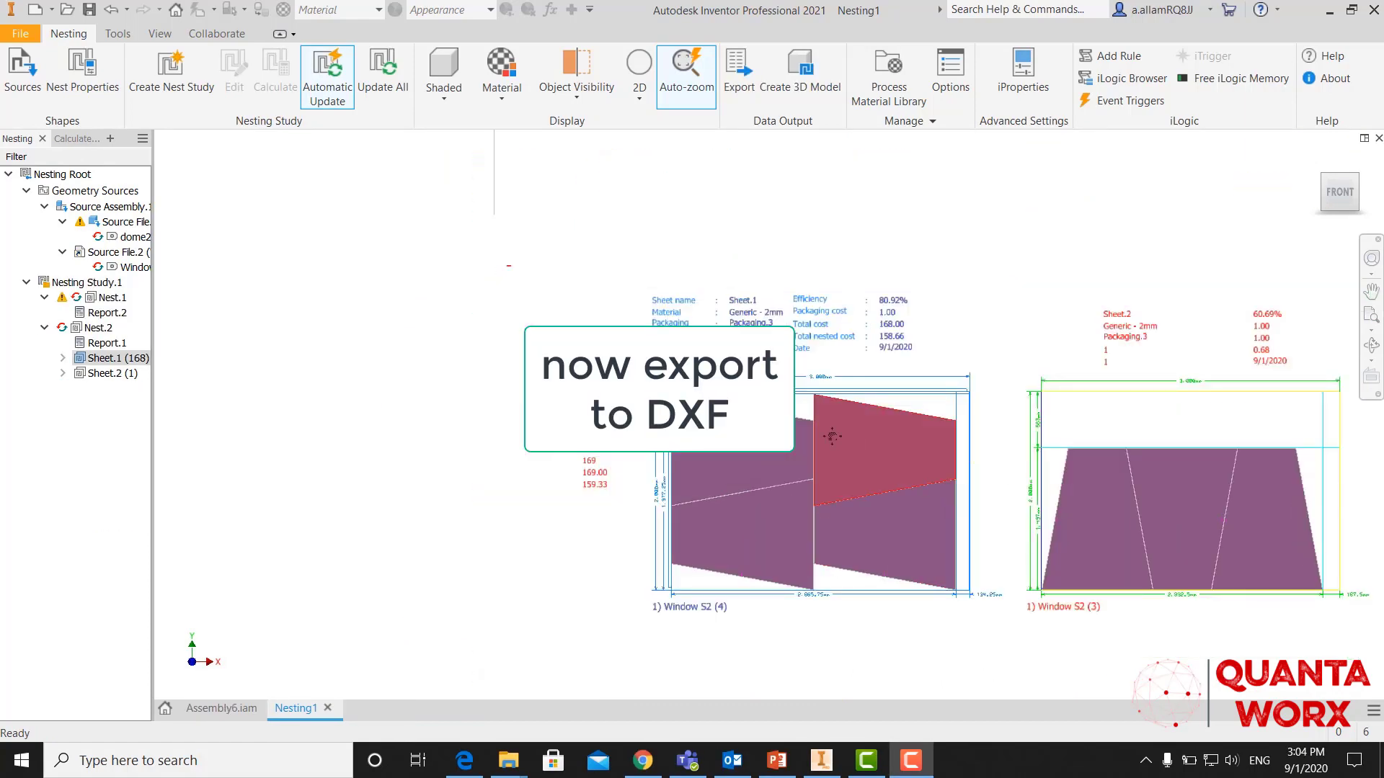
scroll(1009, 469, "up", 1)
middle_click_drag(853, 408, 865, 709)
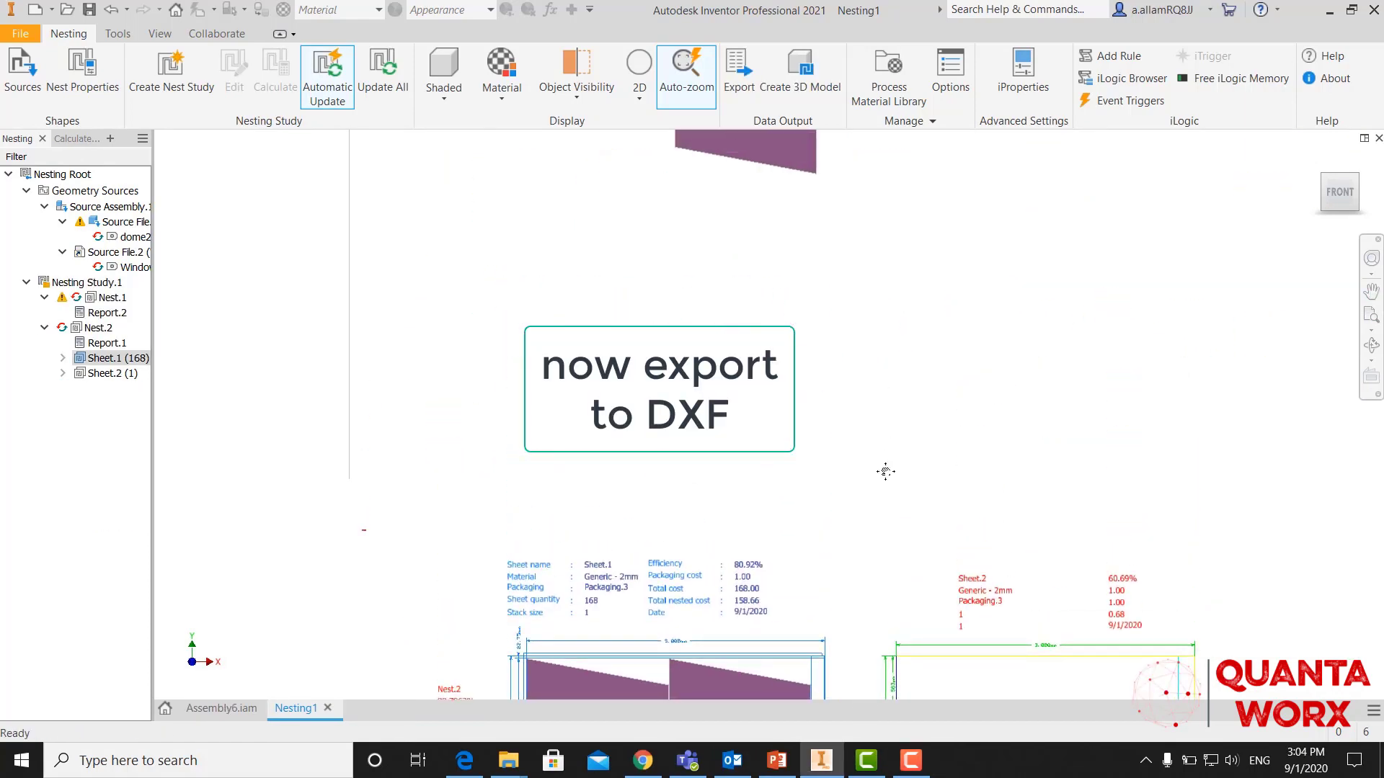
middle_click_drag(886, 472, 886, 372)
scroll(828, 382, "down", 4)
middle_click_drag(794, 392, 874, 152)
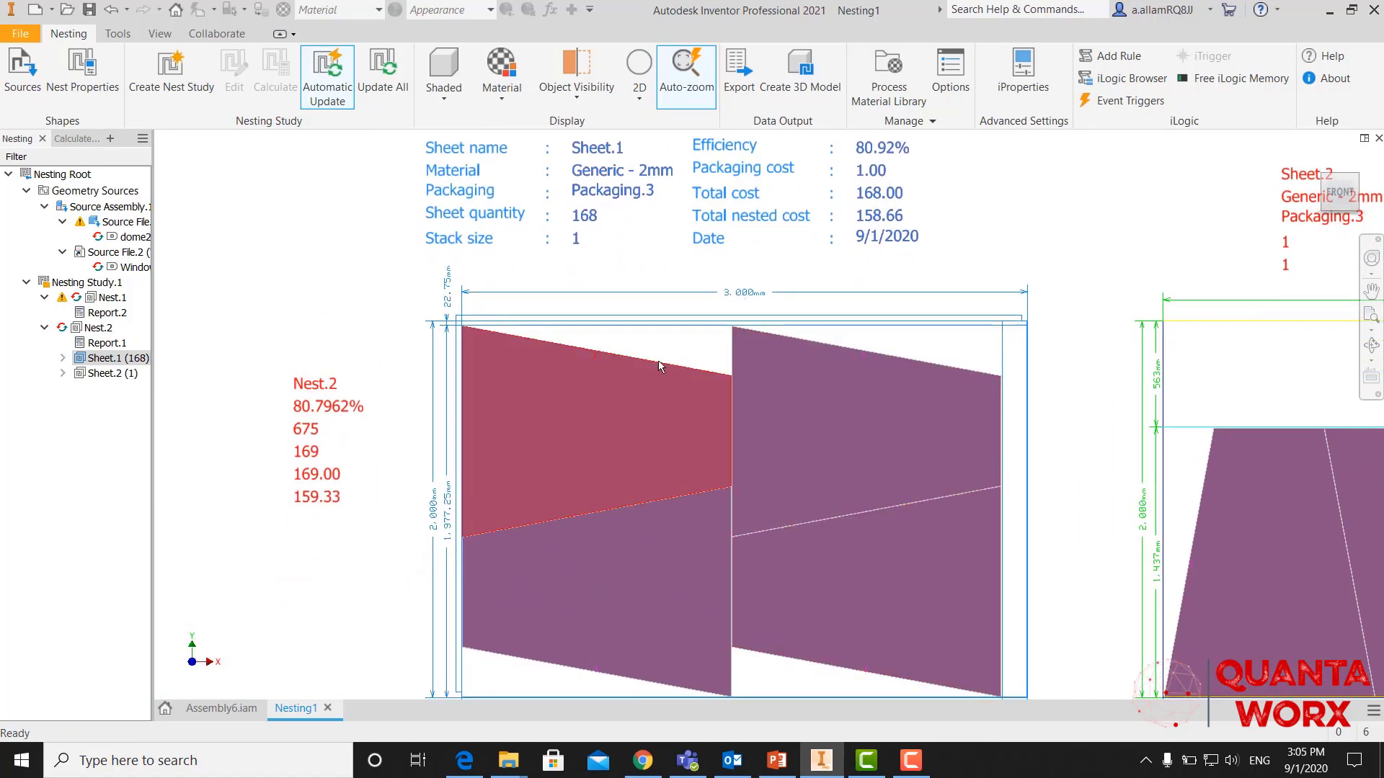
left_click(652, 319)
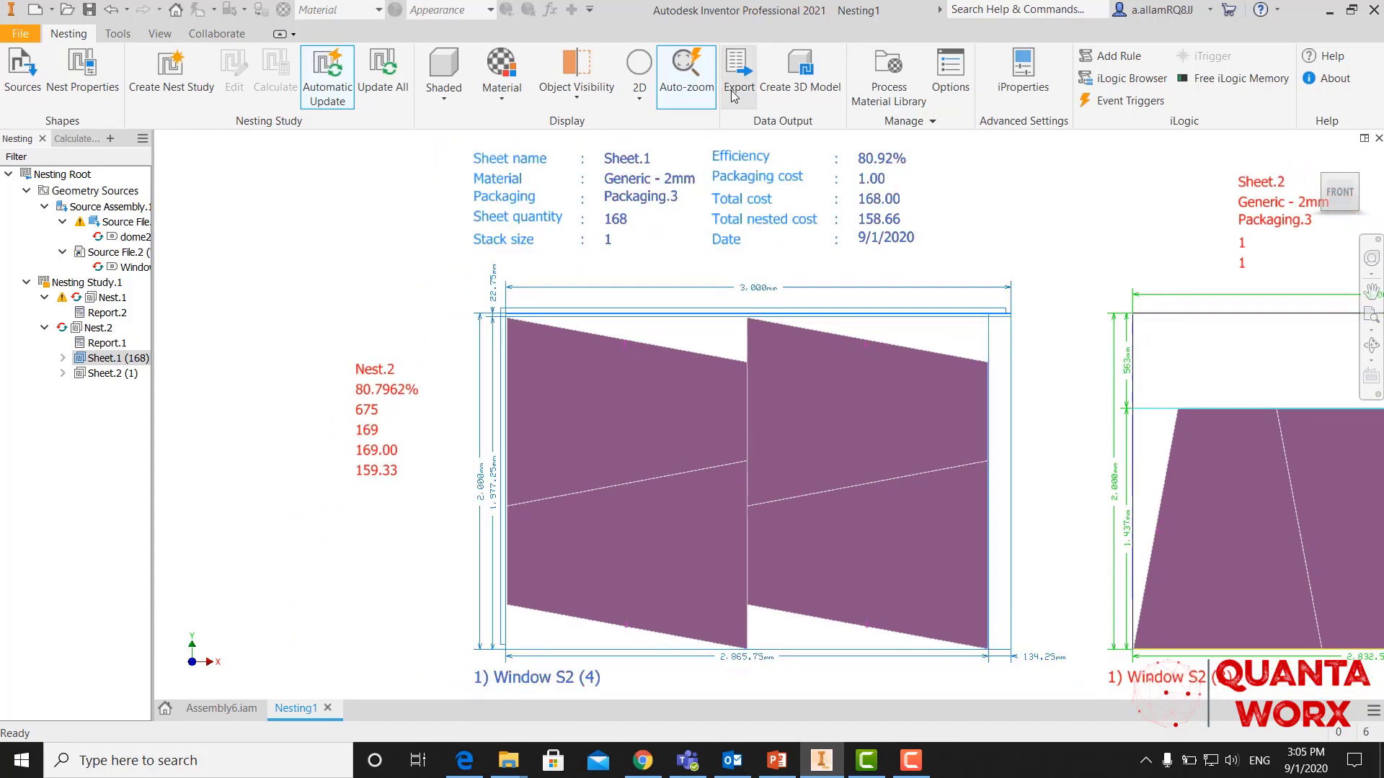
left_click(733, 96)
left_click(401, 473)
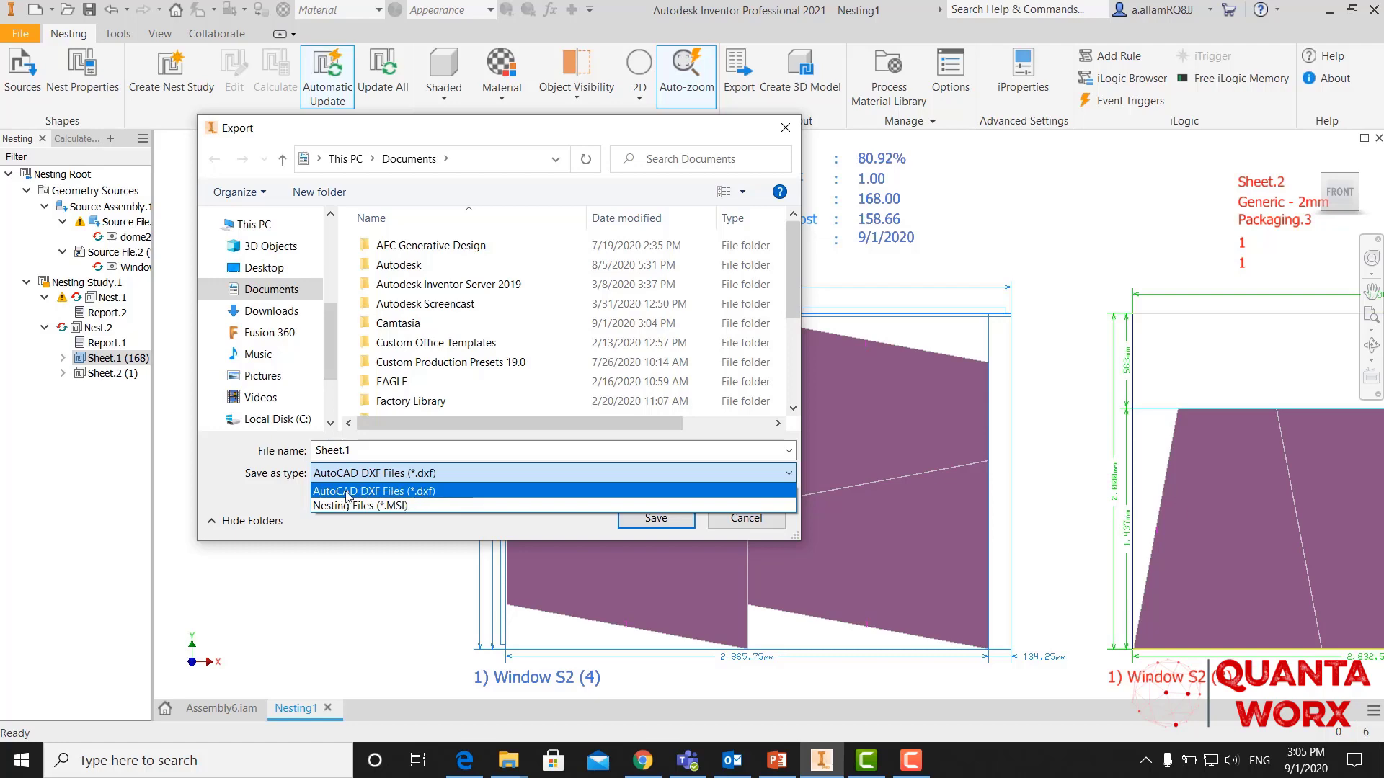
left_click(795, 541)
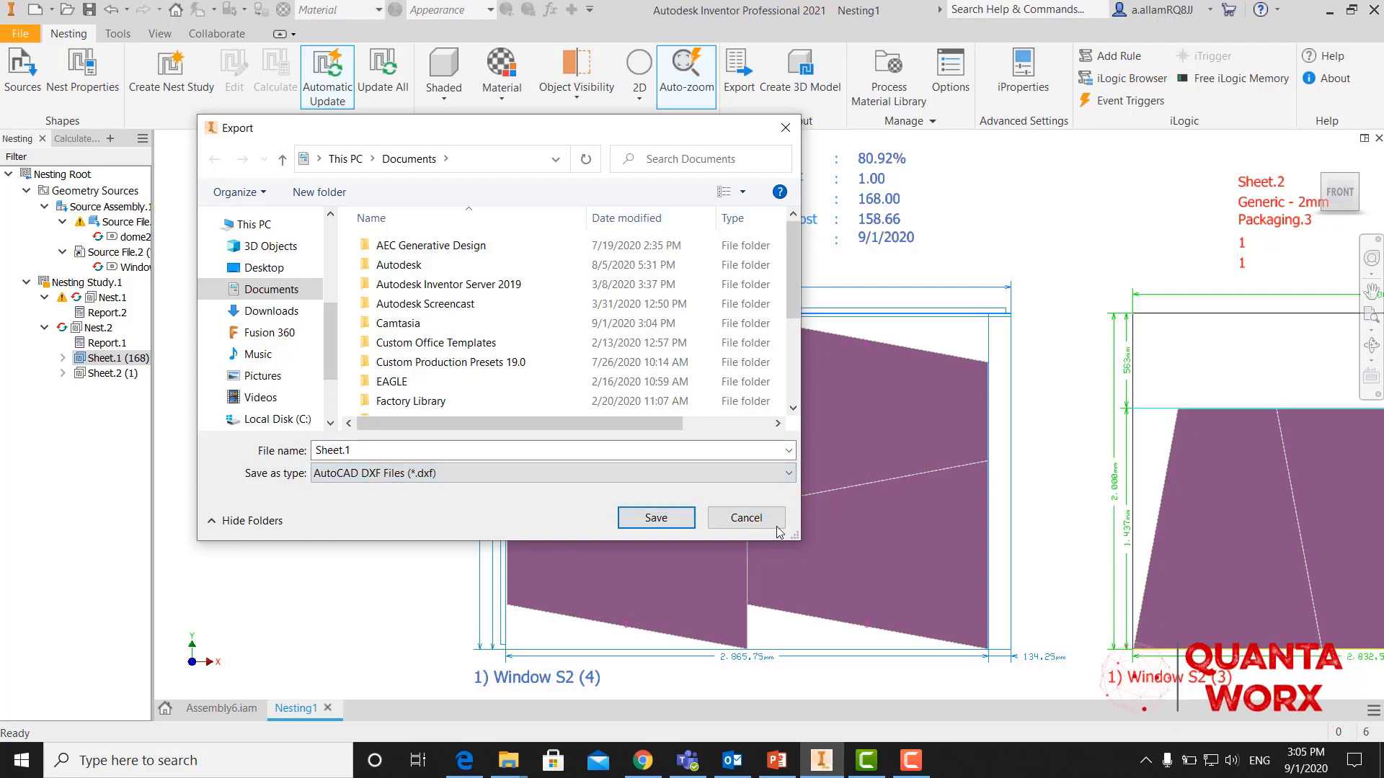
left_click(746, 517)
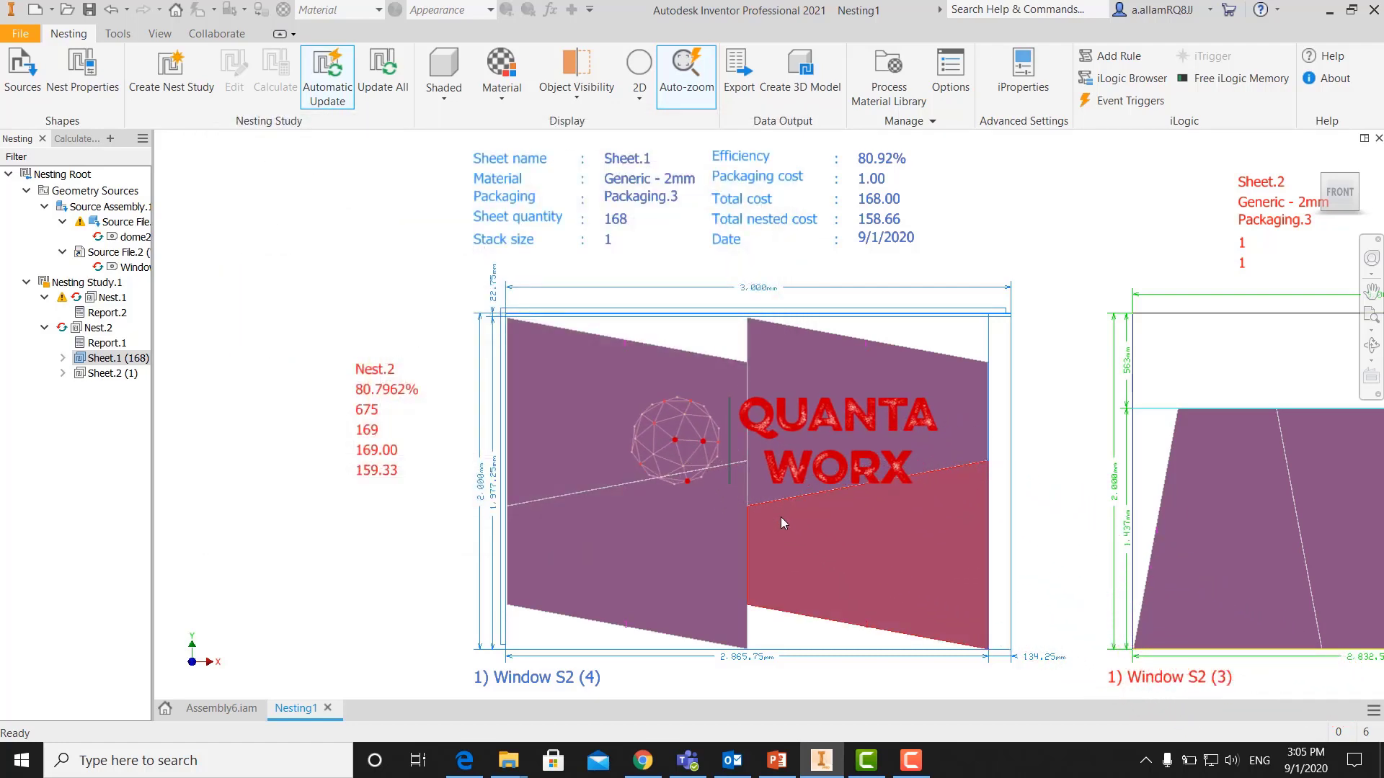